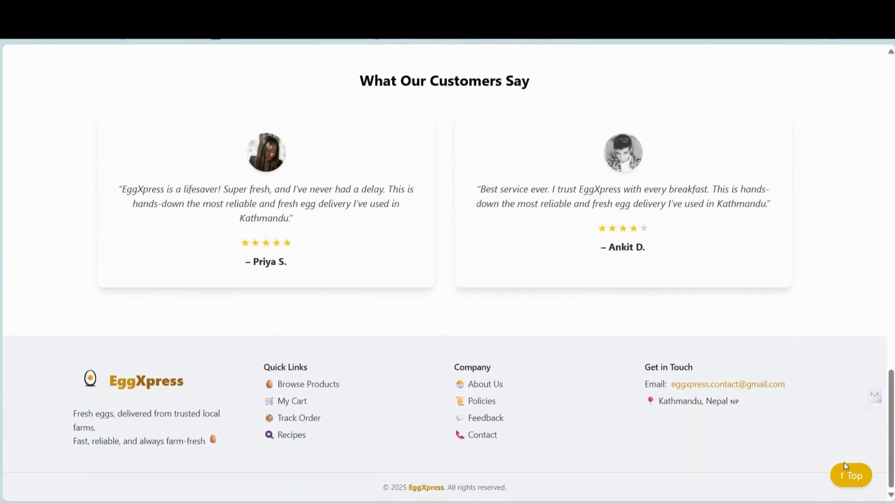
# - Return to the top of the home page and open the Register menu in the navbar
pyautogui.click(853, 476)
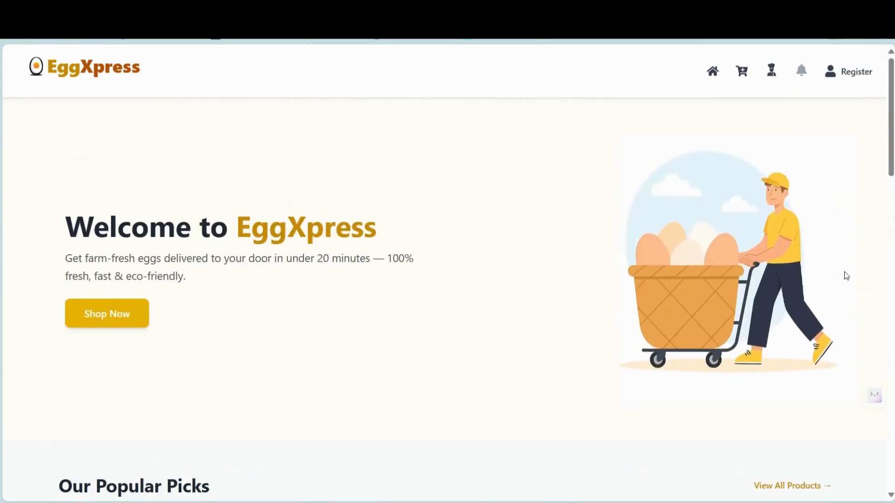
pyautogui.click(853, 74)
# - Open Create Account and enter the customer's full name and e-mail address
pyautogui.click(812, 97)
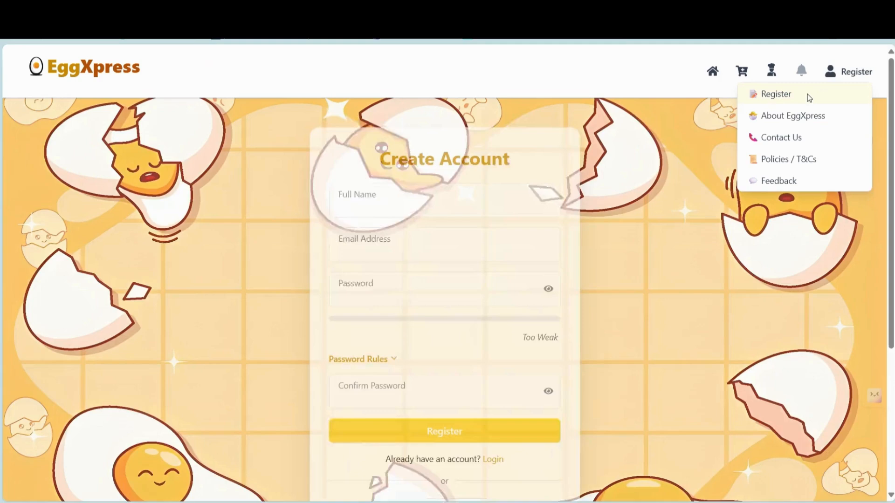
pyautogui.click(477, 205)
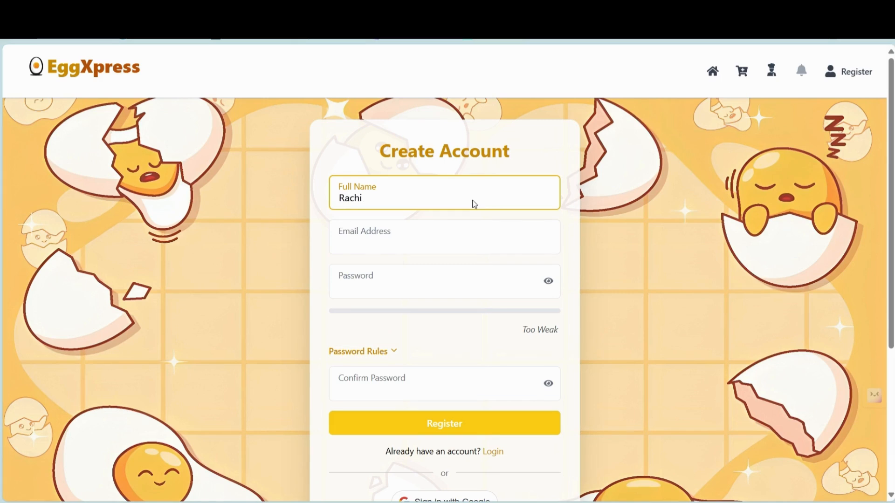
pyautogui.click(385, 252)
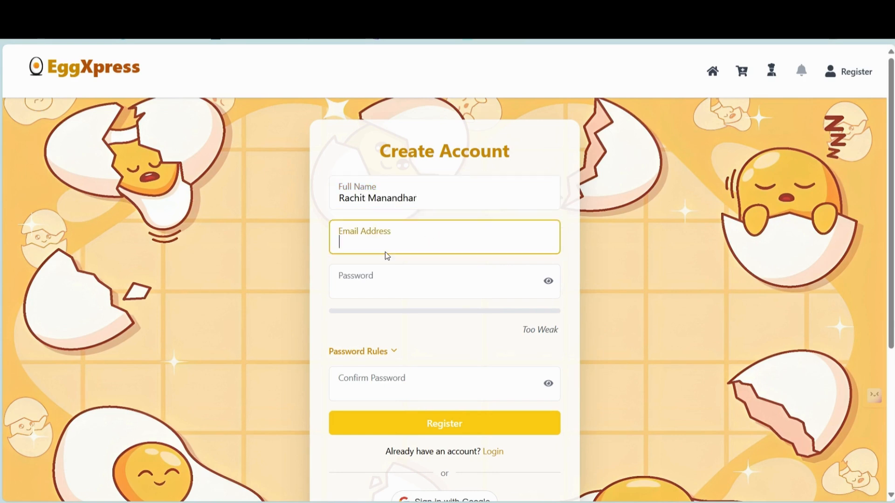
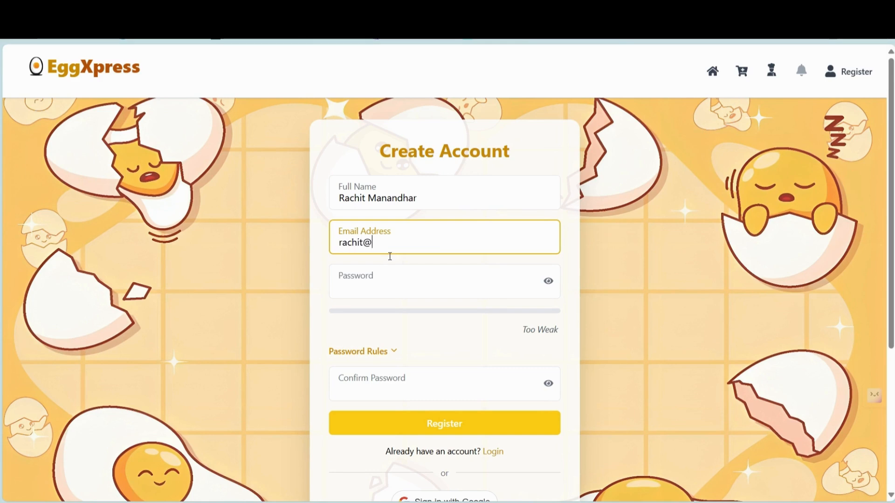
# - Enter the account password and its confirmation, reveal both to compare, and submit the registration
pyautogui.click(382, 299)
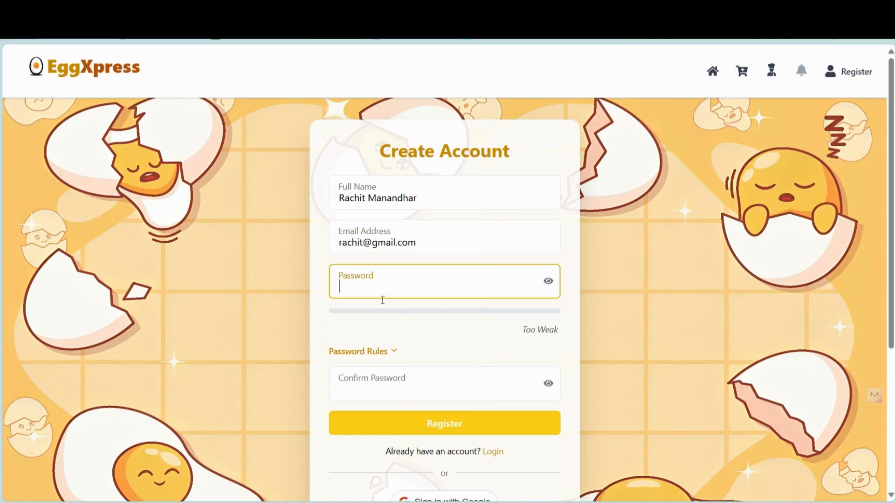
pyautogui.click(403, 394)
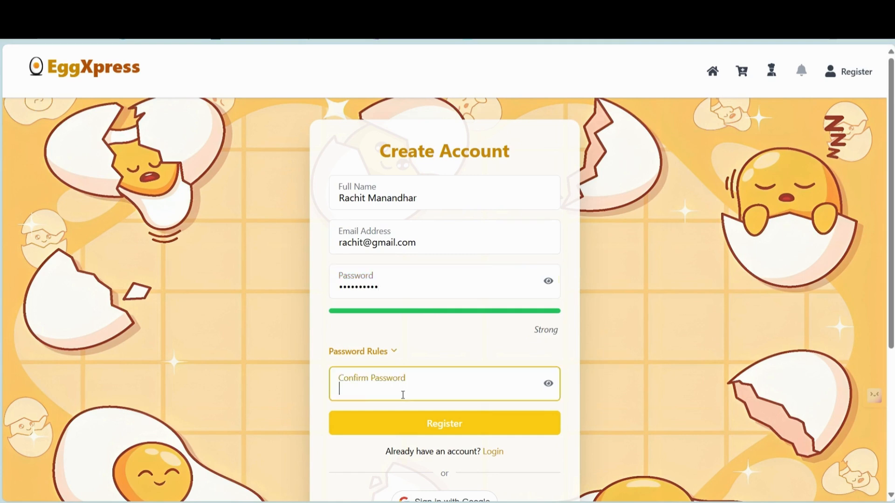
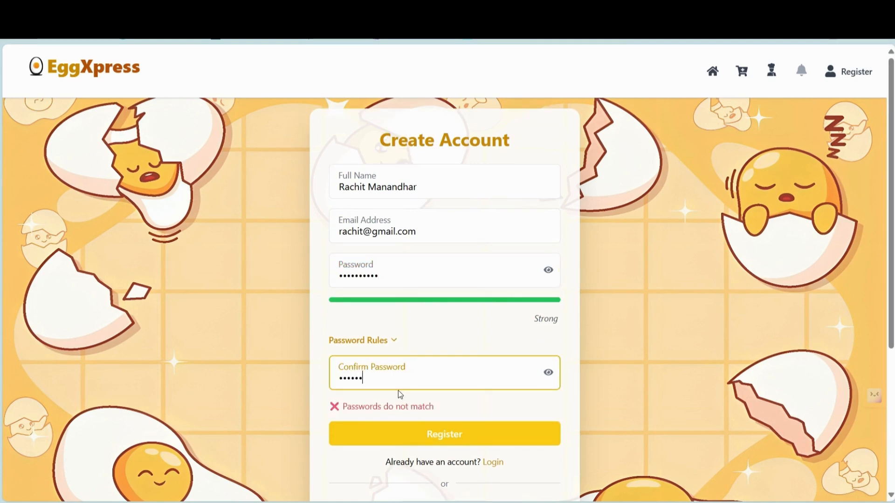
pyautogui.click(548, 375)
pyautogui.click(551, 273)
pyautogui.click(470, 446)
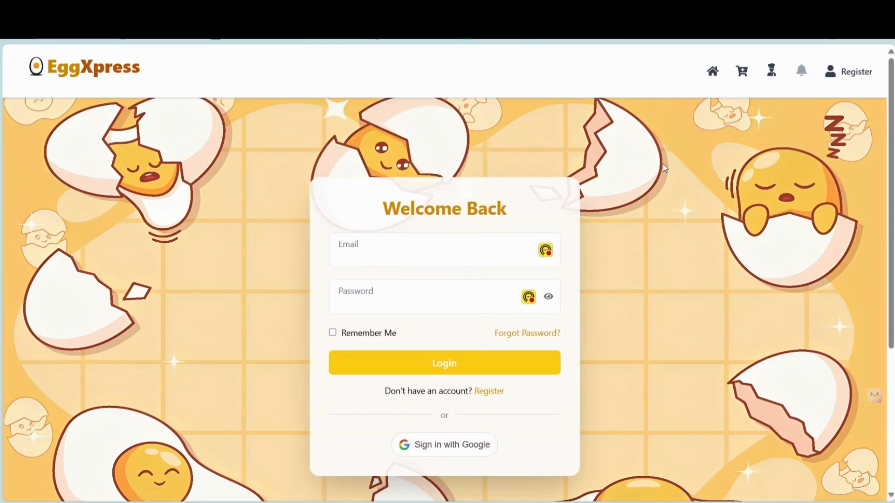
# - Log in using the autofilled account e-mail and the account password, dismissing the password-manager popup
pyautogui.click(423, 256)
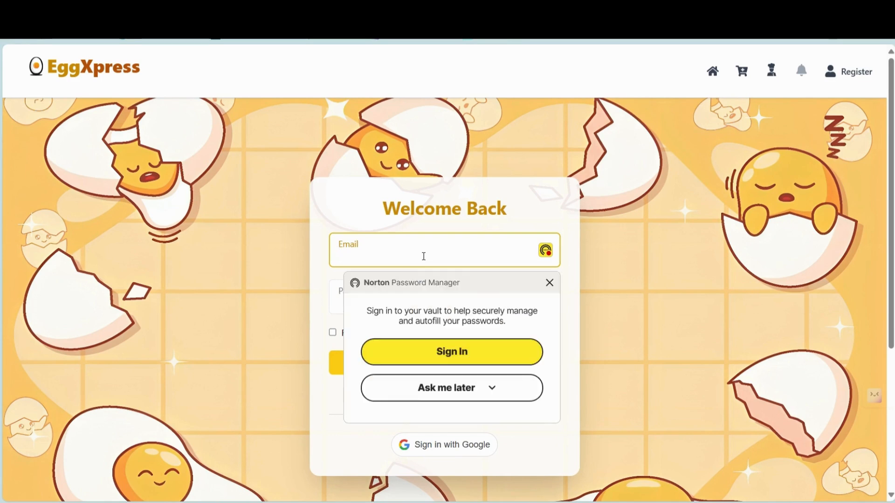
pyautogui.write('r')
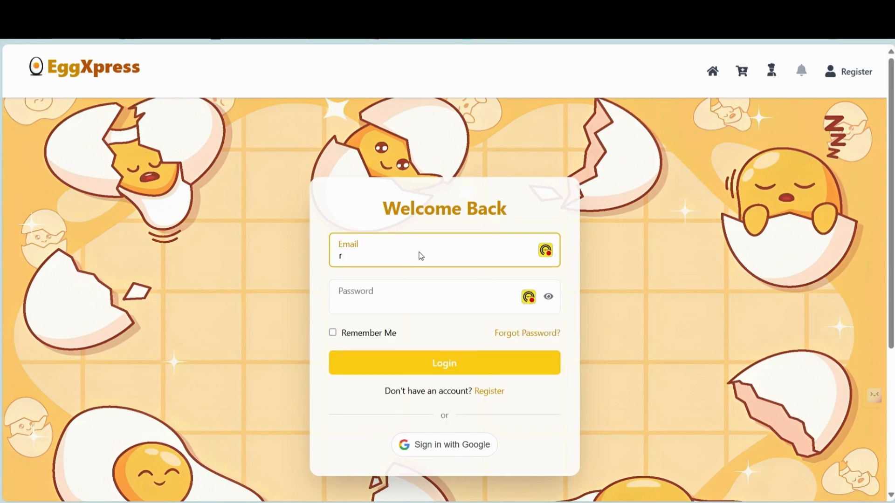
pyautogui.write('ac')
pyautogui.press('BackSpace')
pyautogui.write('achit')
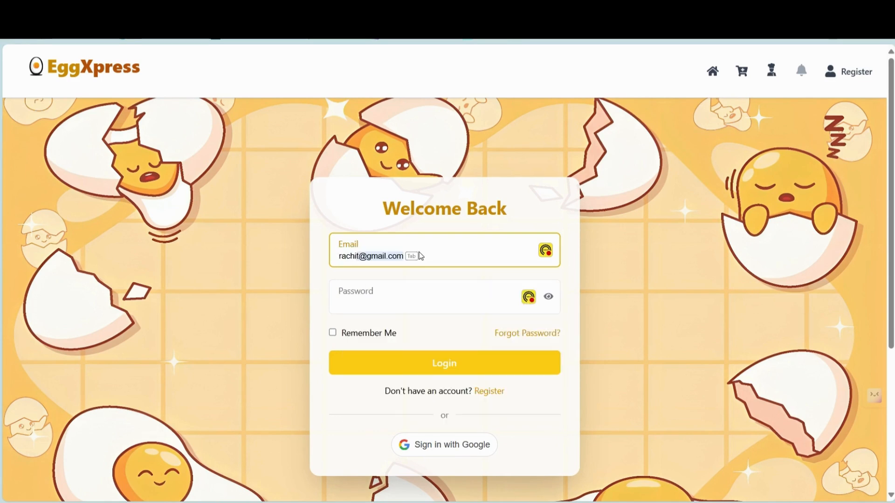
pyautogui.press('Tab')
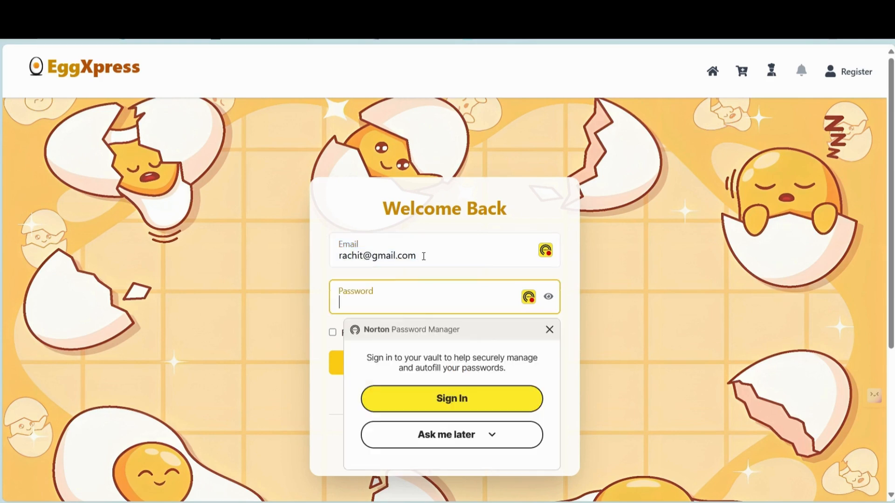
pyautogui.click(380, 307)
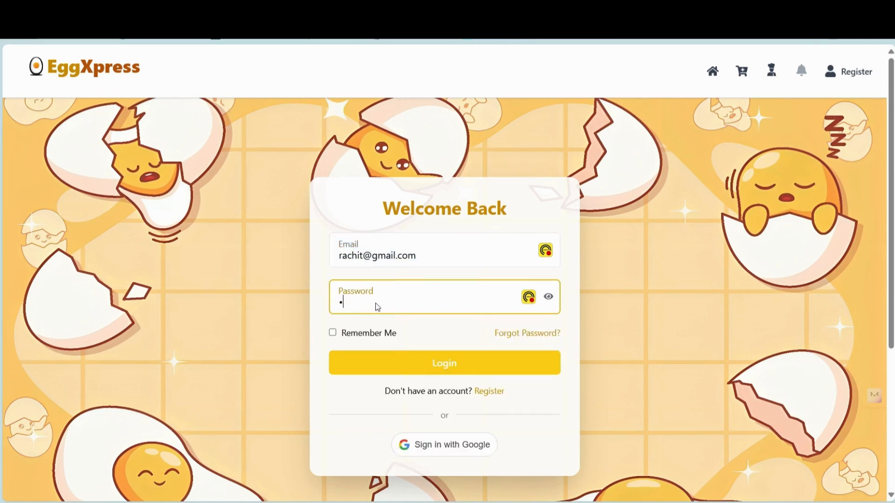
pyautogui.write('••••••')
pyautogui.press('Return')
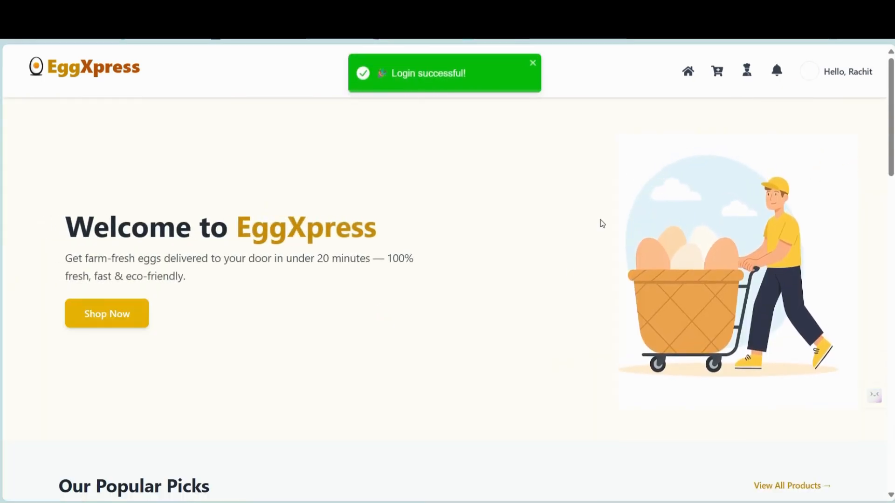
# - Scroll through the home page and check the empty shopping cart
pyautogui.scroll(-10, 559, 296)
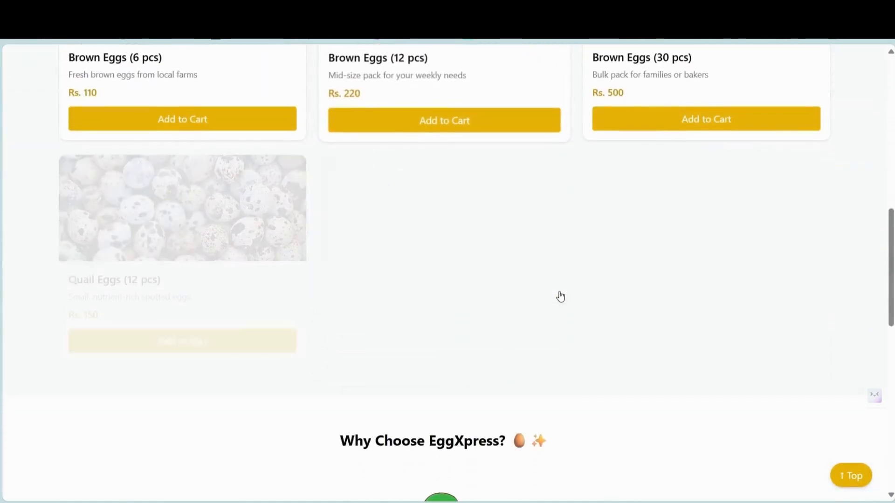
pyautogui.scroll(-10, 559, 296)
pyautogui.scroll(2, 561, 296)
pyautogui.scroll(15, 559, 295)
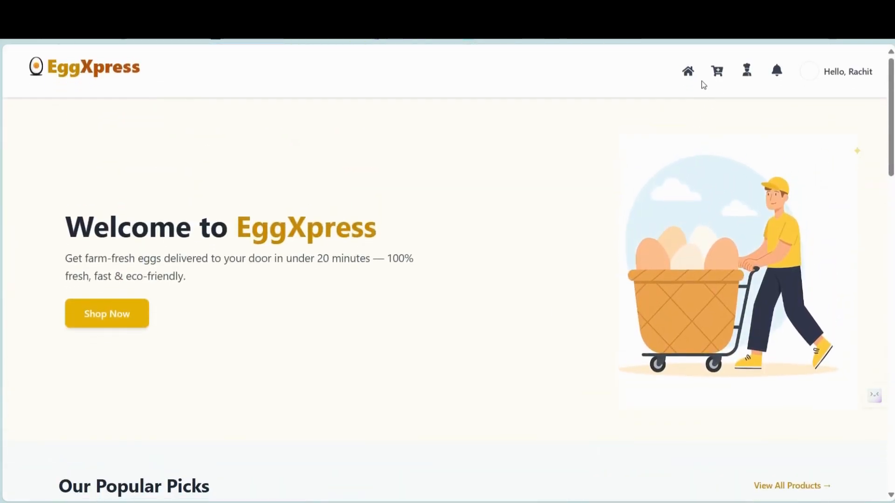
pyautogui.click(718, 76)
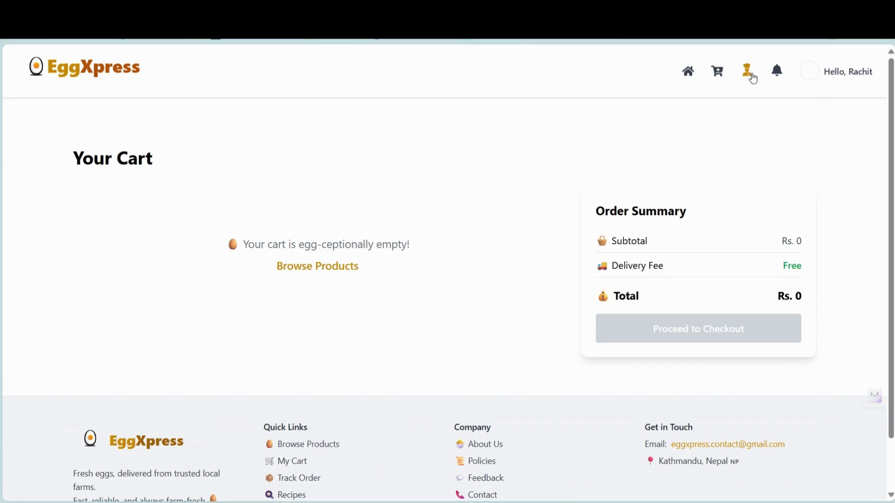
# - On the Recipes page, read the Classic Omelette and Nepali Egg Curry recipe details
pyautogui.click(750, 76)
pyautogui.click(199, 256)
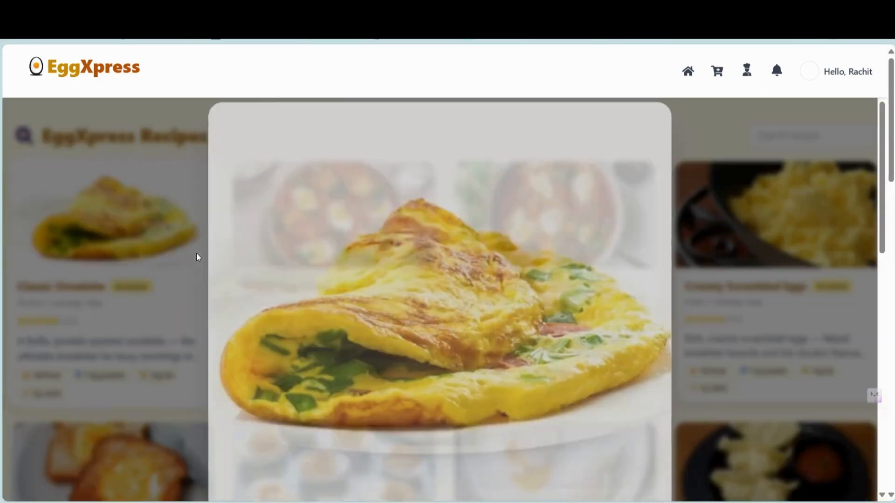
pyautogui.scroll(-10, 387, 326)
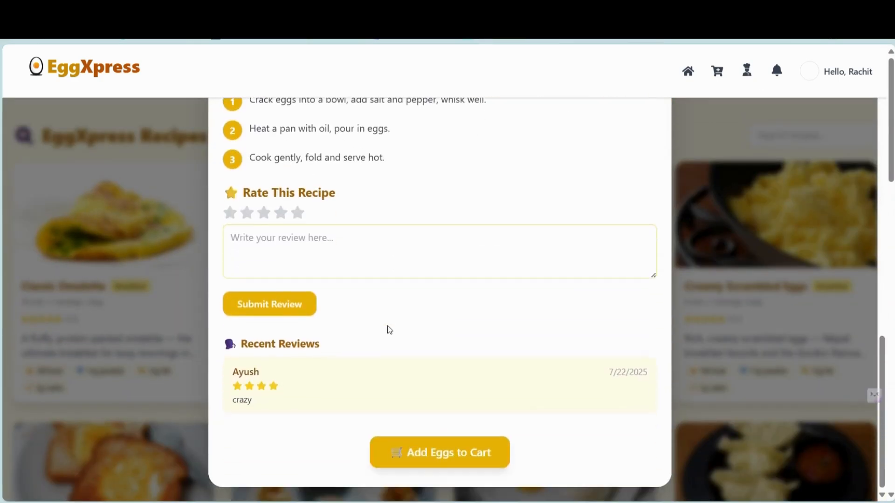
pyautogui.click(734, 256)
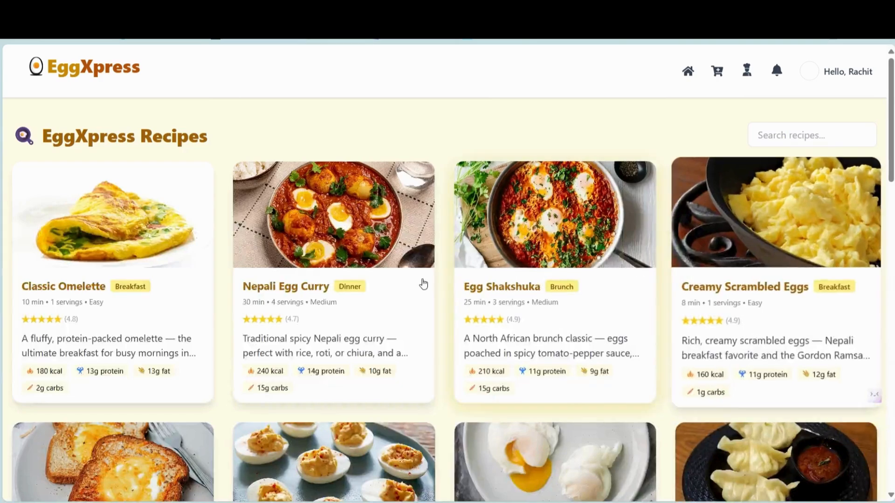
pyautogui.click(418, 278)
pyautogui.scroll(-10, 466, 356)
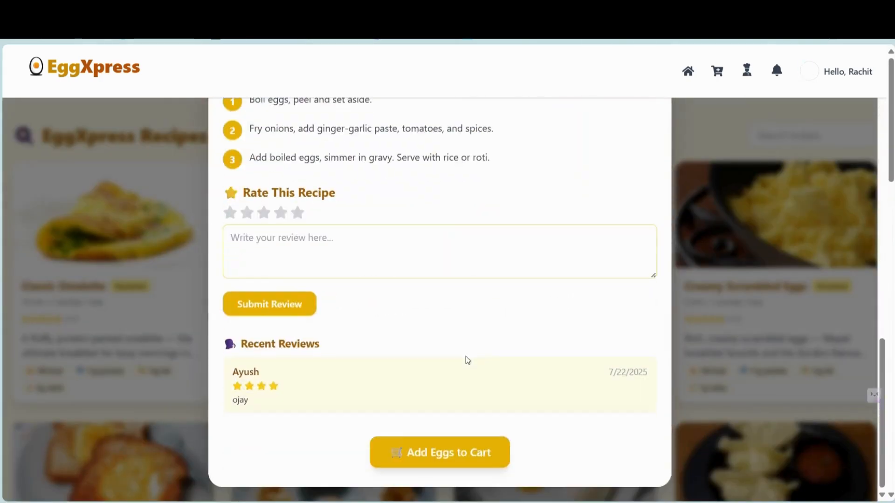
pyautogui.click(715, 243)
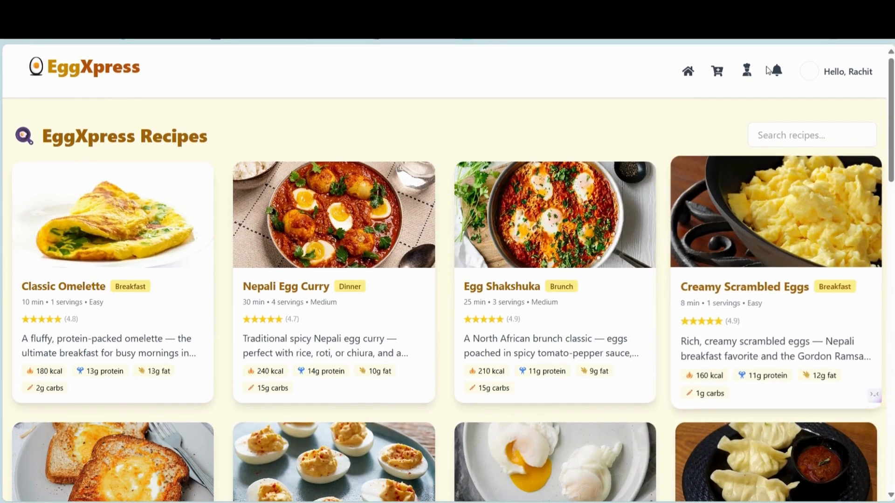
# - Check notifications, open Personal Info, and set the profile avatar to the second egg avatar
pyautogui.click(783, 76)
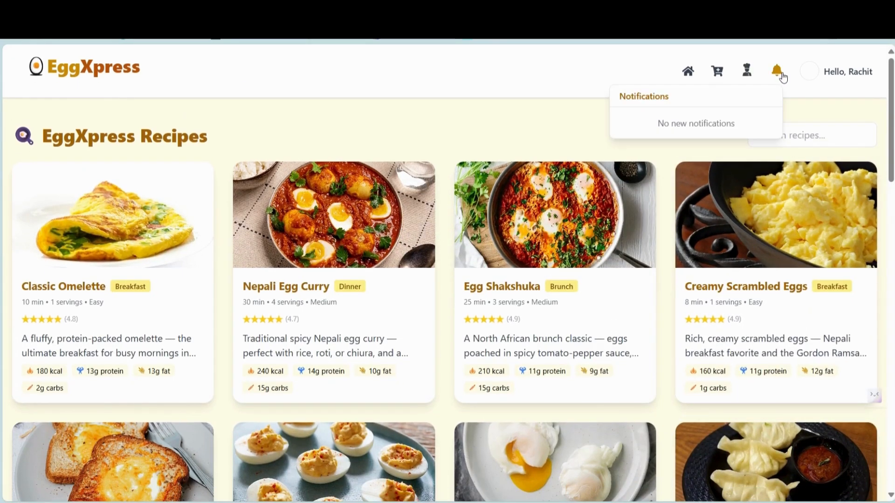
pyautogui.click(848, 71)
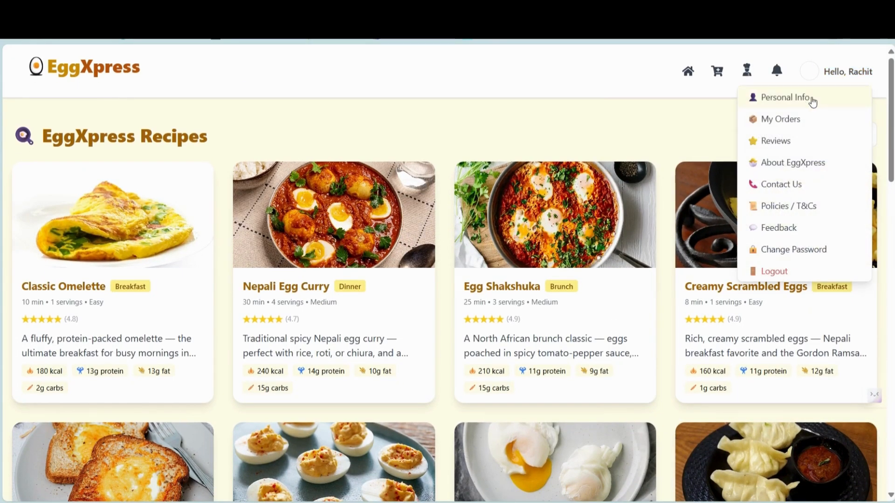
pyautogui.click(813, 98)
pyautogui.click(586, 192)
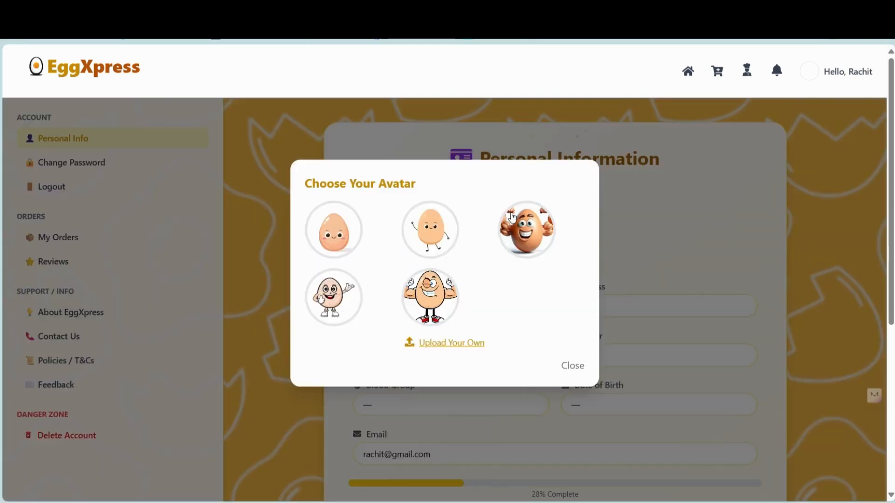
pyautogui.click(334, 298)
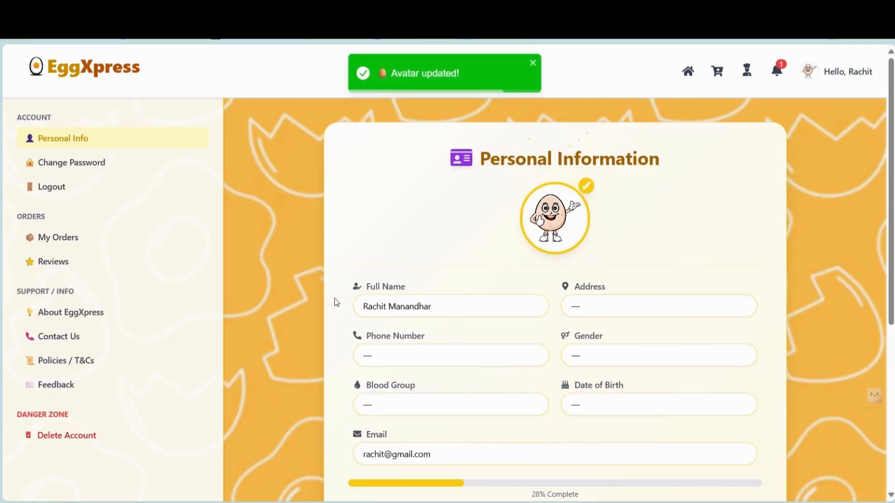
pyautogui.click(586, 186)
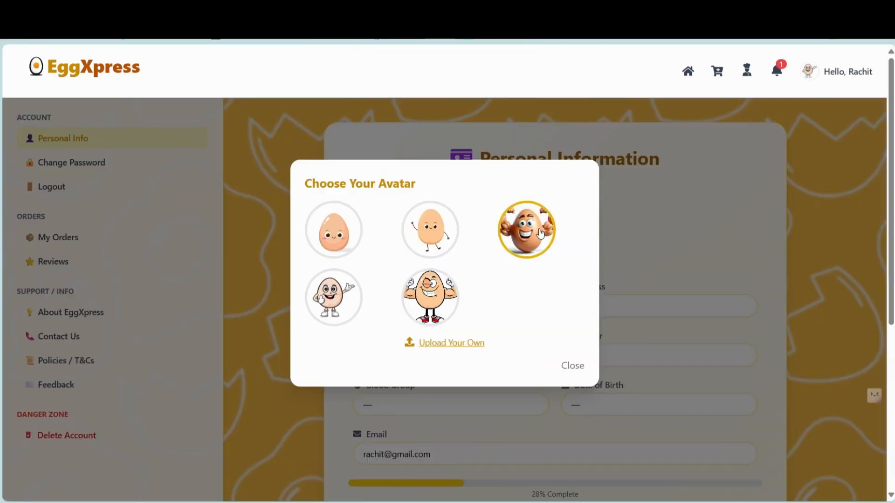
pyautogui.click(425, 236)
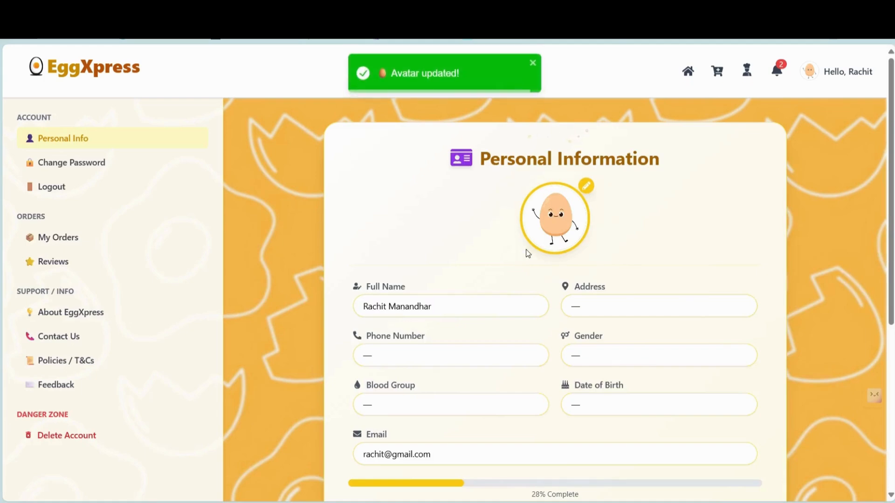
pyautogui.scroll(-2, 522, 254)
pyautogui.click(561, 462)
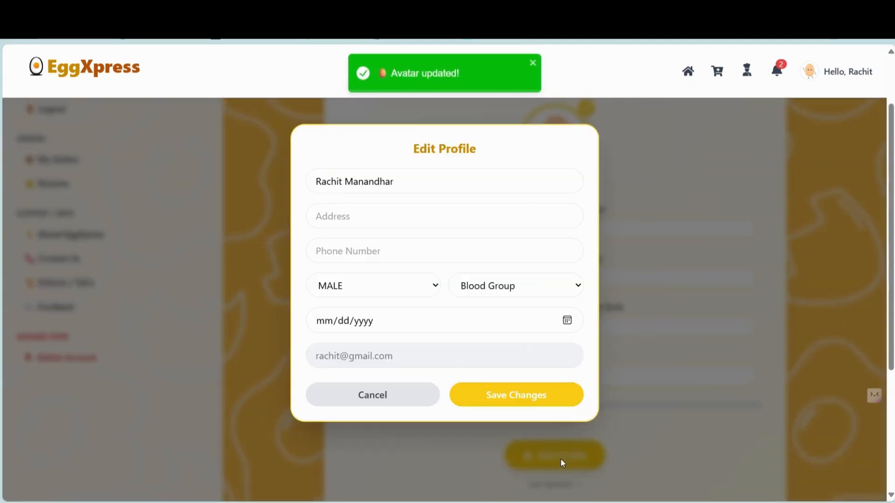
pyautogui.click(387, 226)
pyautogui.click(383, 293)
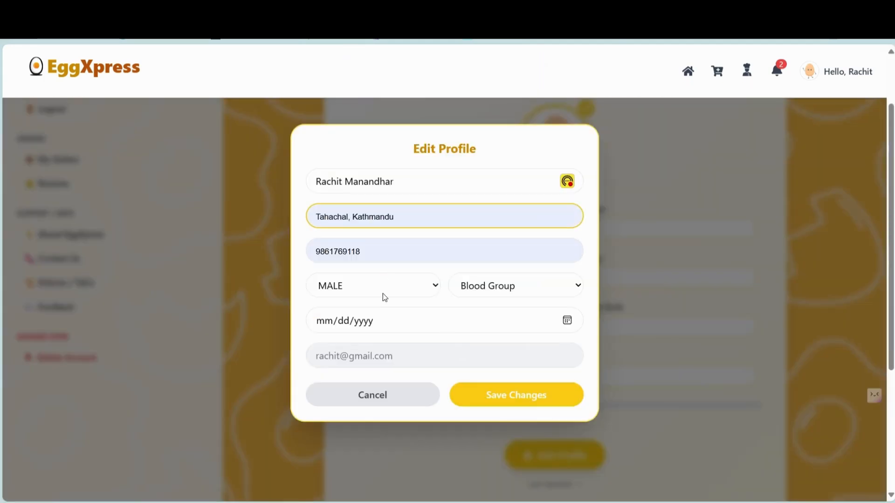
pyautogui.click(379, 310)
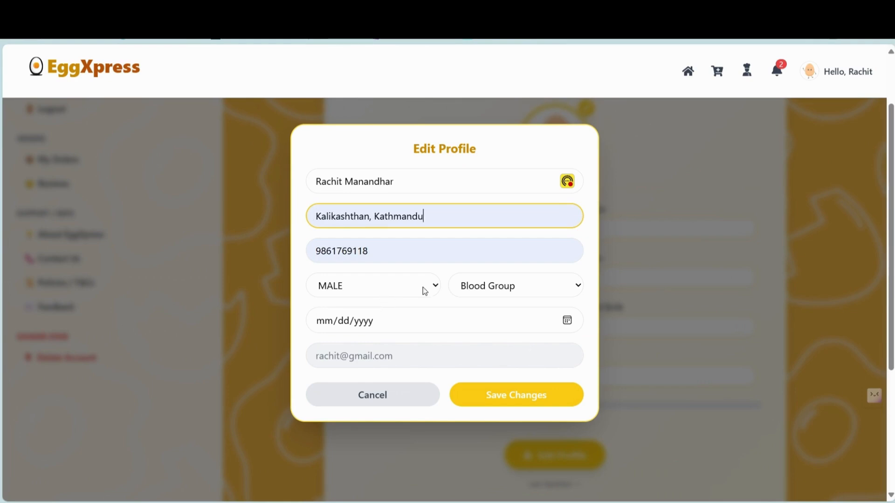
pyautogui.click(494, 289)
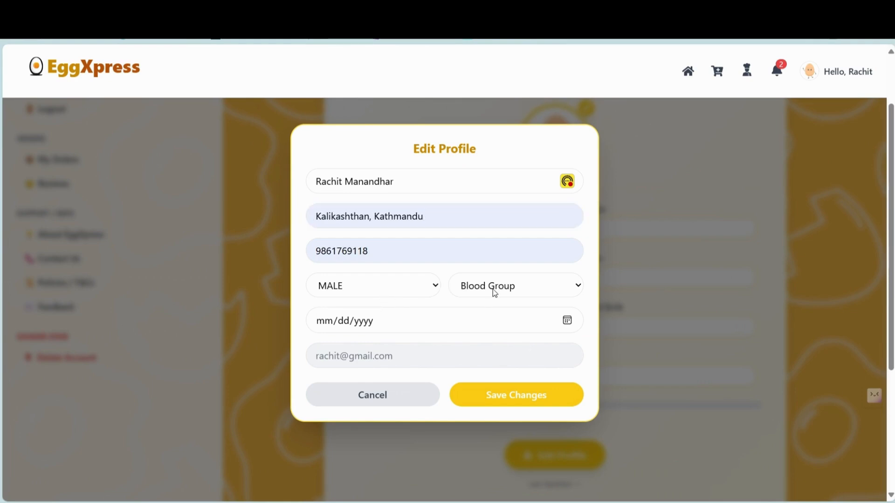
pyautogui.click(485, 385)
pyautogui.click(567, 322)
pyautogui.click(357, 206)
pyautogui.click(325, 227)
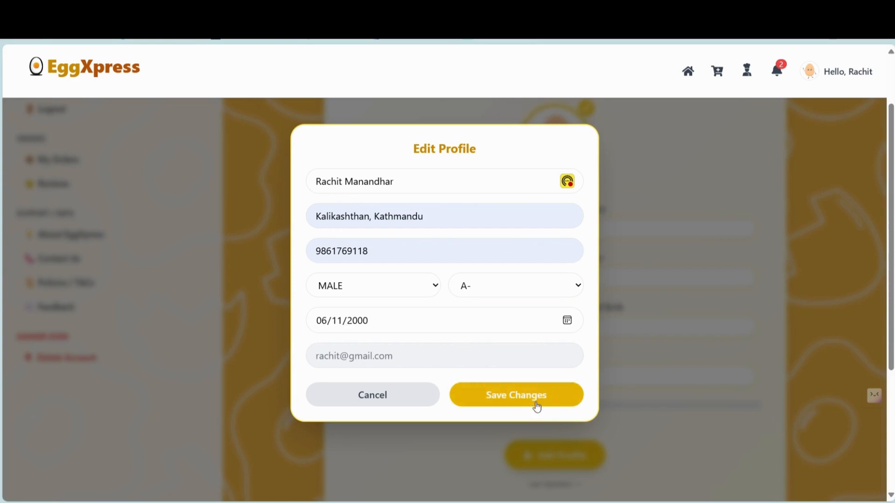
pyautogui.click(534, 406)
# - Look at the Change Password form, then view My Orders
pyautogui.scroll(-2, 533, 402)
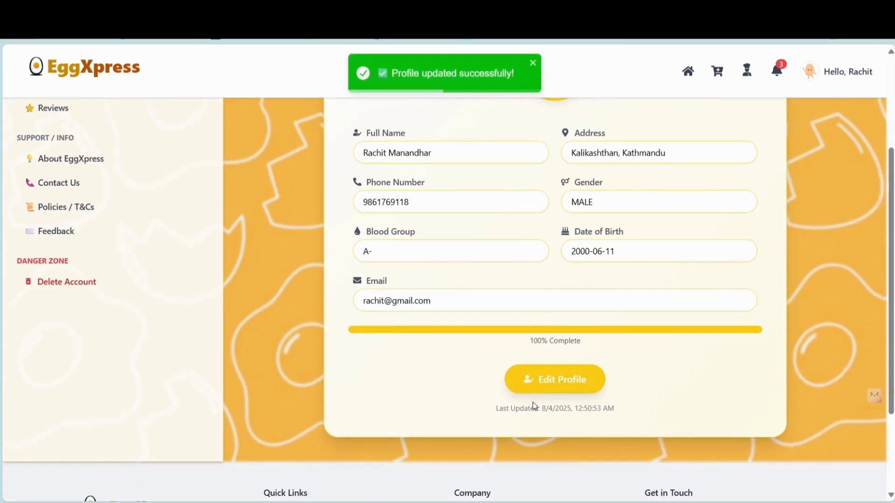
pyautogui.scroll(4, 583, 420)
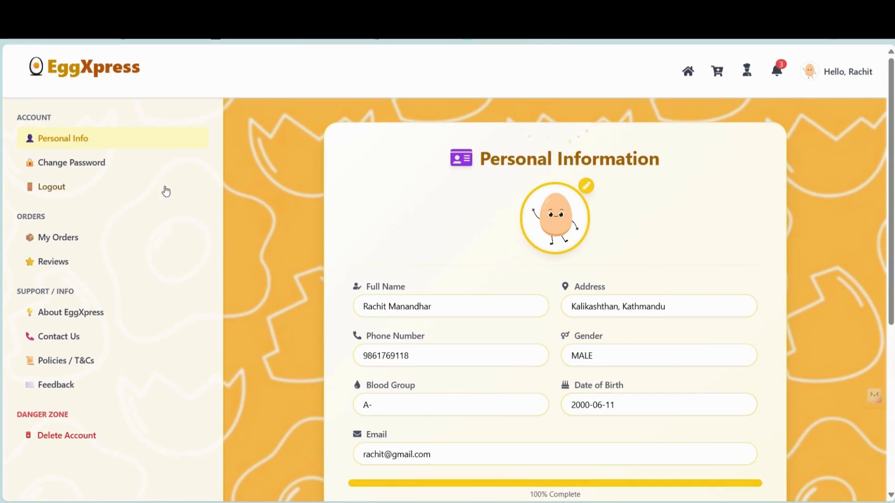
pyautogui.click(104, 170)
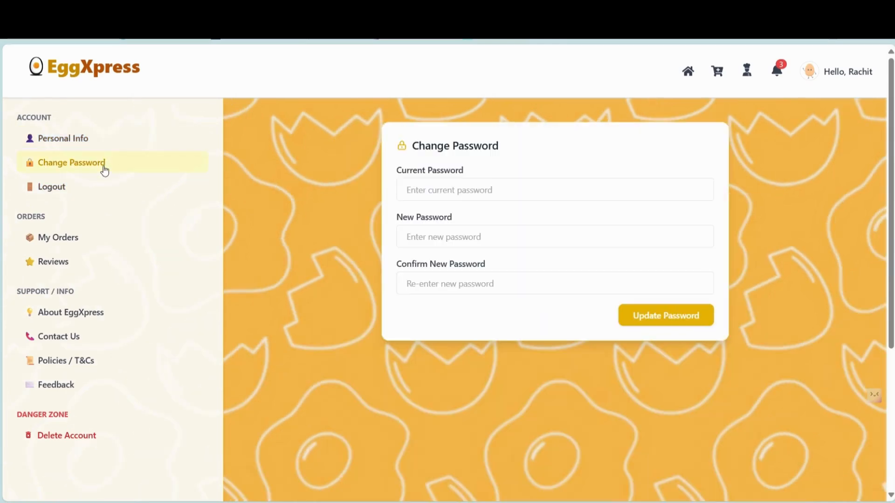
pyautogui.click(63, 237)
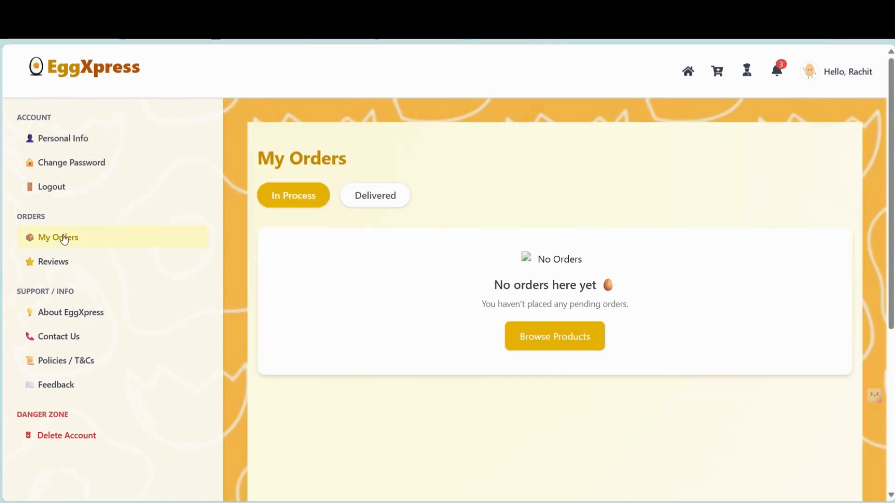
# - Show the Delivered orders, then browse the About EggXpress page
pyautogui.click(374, 205)
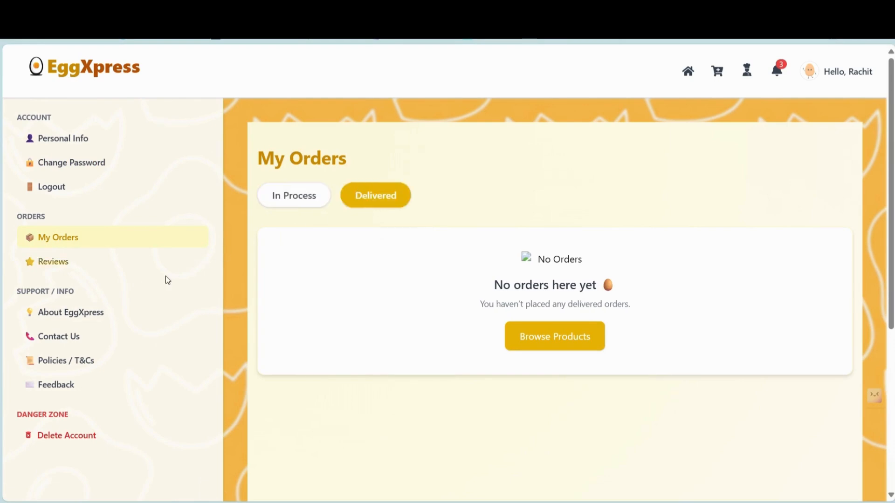
pyautogui.click(83, 321)
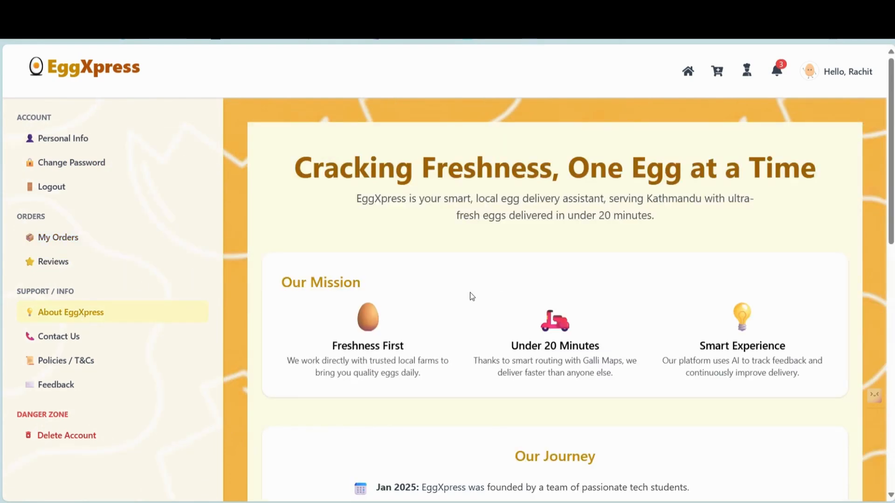
pyautogui.scroll(-8, 470, 292)
pyautogui.scroll(-3, 471, 296)
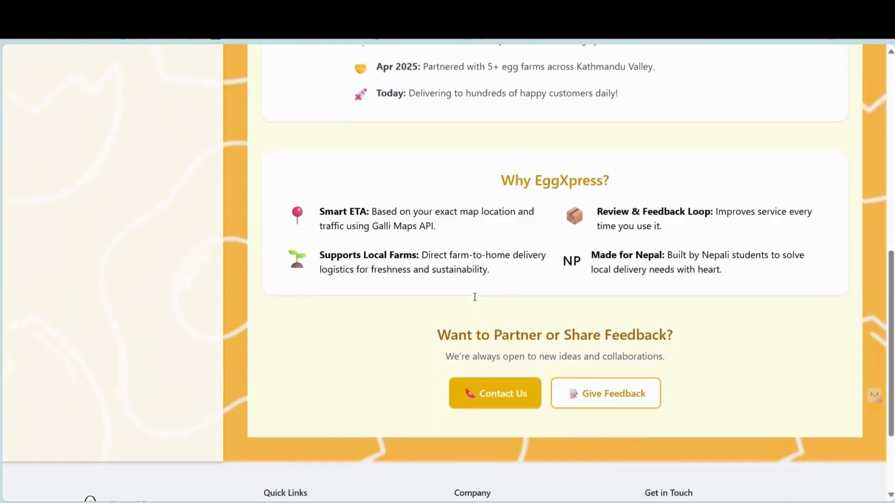
pyautogui.scroll(10, 471, 296)
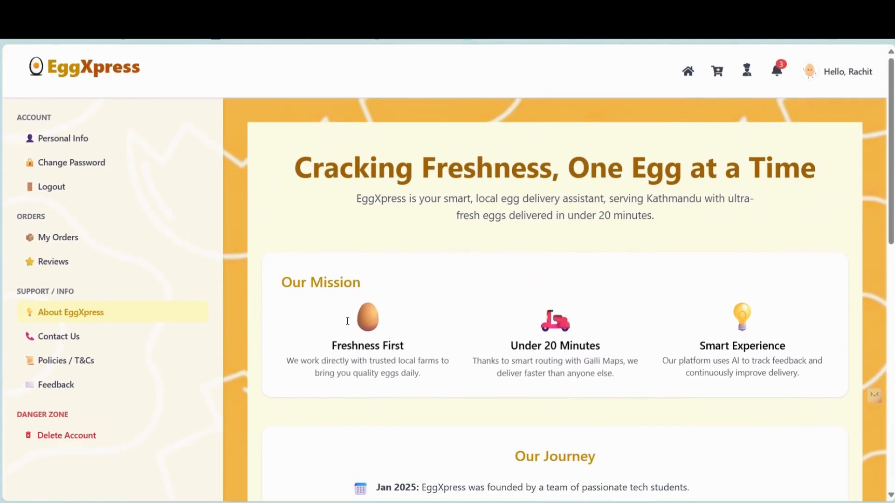
# - Browse the Contact Us page and its send-a-message form
pyautogui.click(102, 344)
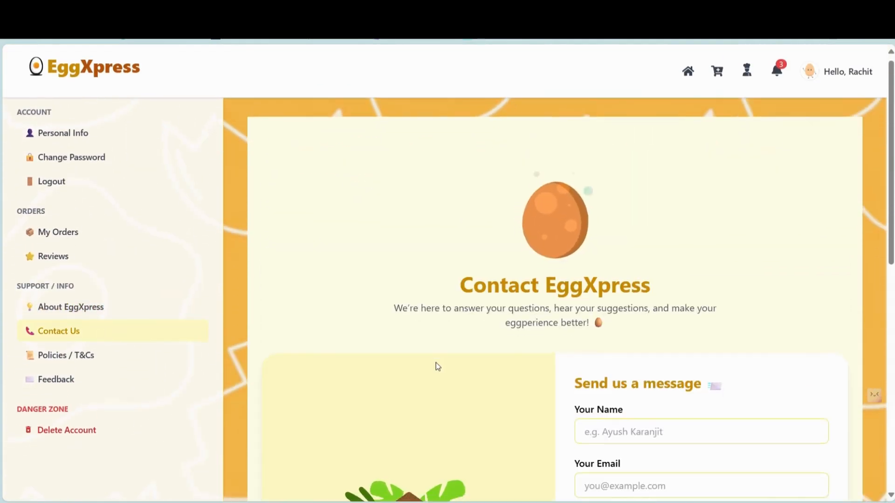
pyautogui.scroll(-2, 435, 363)
pyautogui.scroll(-5, 435, 363)
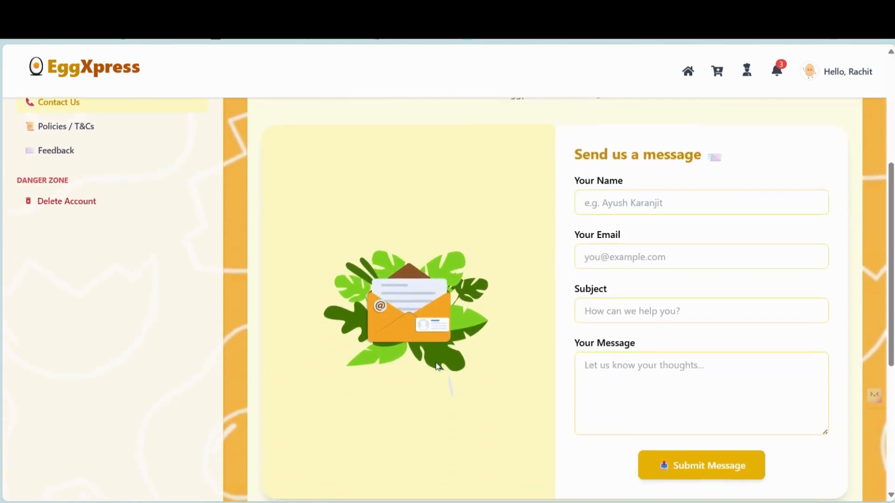
pyautogui.scroll(2, 435, 363)
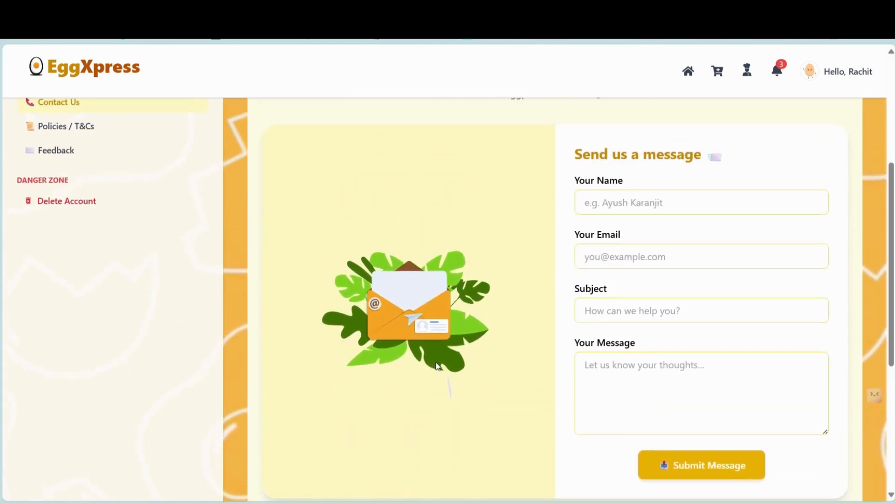
pyautogui.scroll(3, 435, 362)
pyautogui.scroll(2, 435, 363)
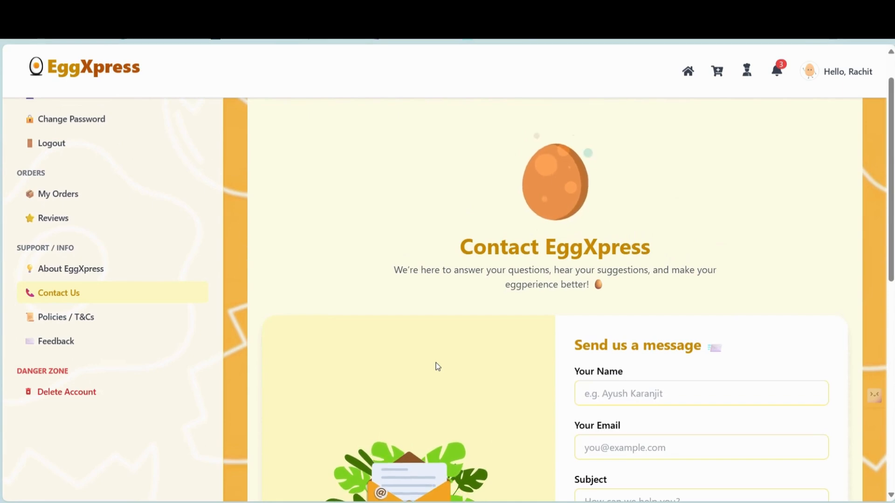
# - Expand Delivery, Refund & Return, User Agreement, Data Privacy, Service Eligibility and Disclaimer sections on Policies & Terms
pyautogui.click(88, 323)
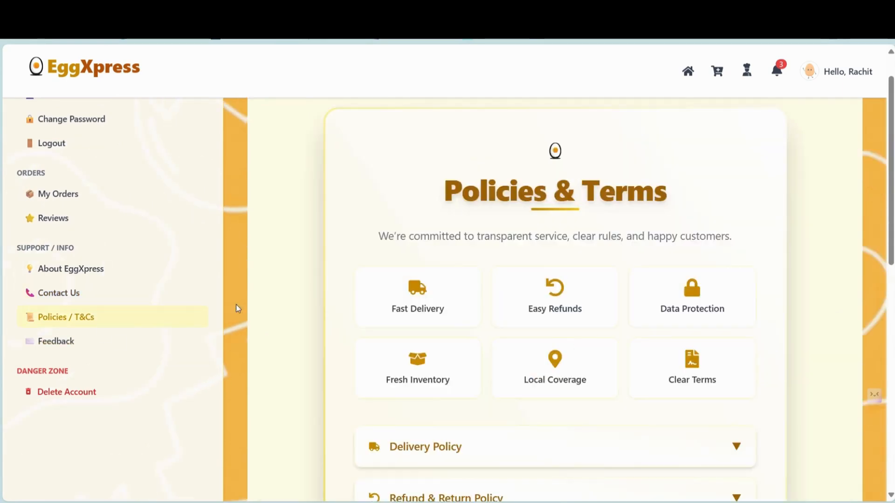
pyautogui.scroll(-3, 423, 288)
pyautogui.click(463, 274)
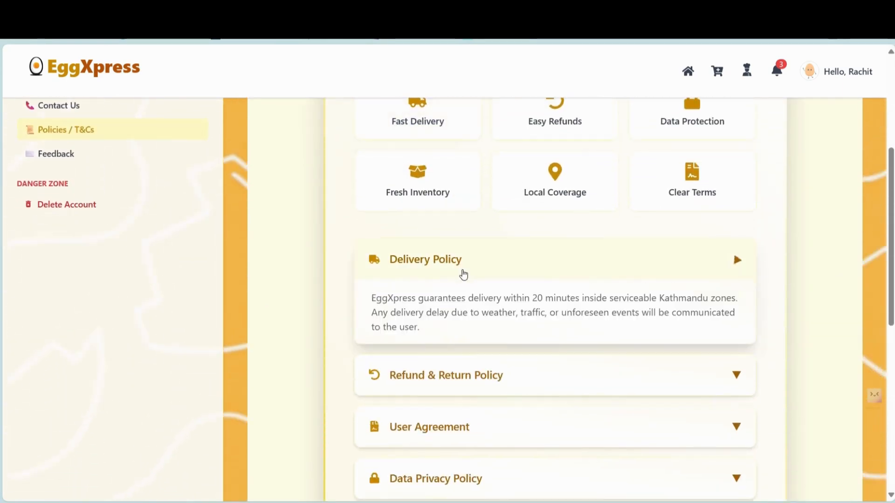
pyautogui.click(473, 363)
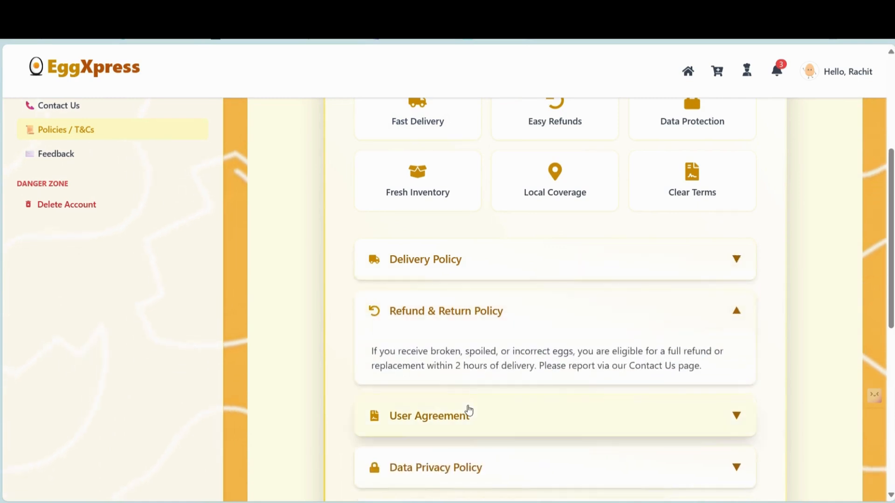
pyautogui.click(468, 413)
pyautogui.click(464, 461)
pyautogui.scroll(-3, 464, 461)
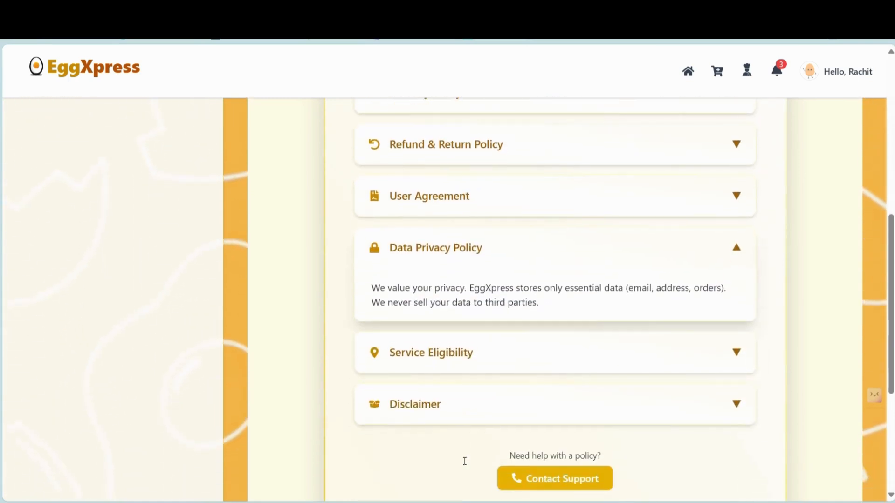
pyautogui.click(443, 359)
pyautogui.click(444, 404)
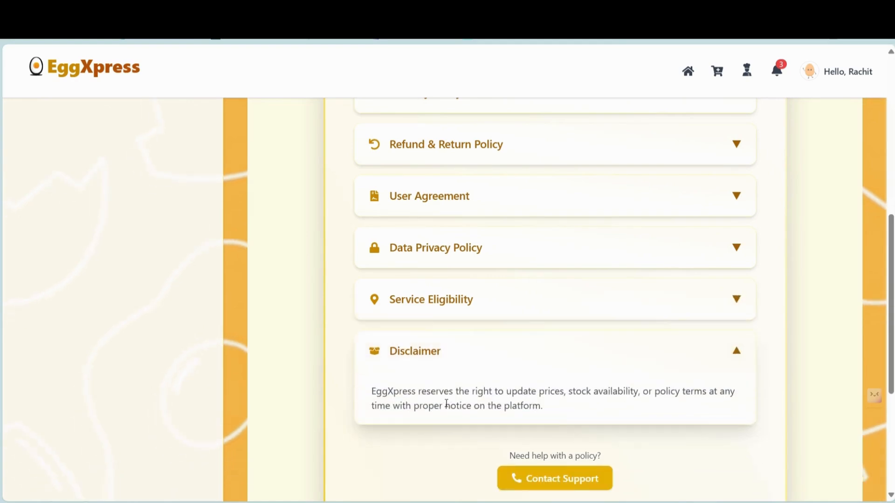
pyautogui.scroll(6, 443, 401)
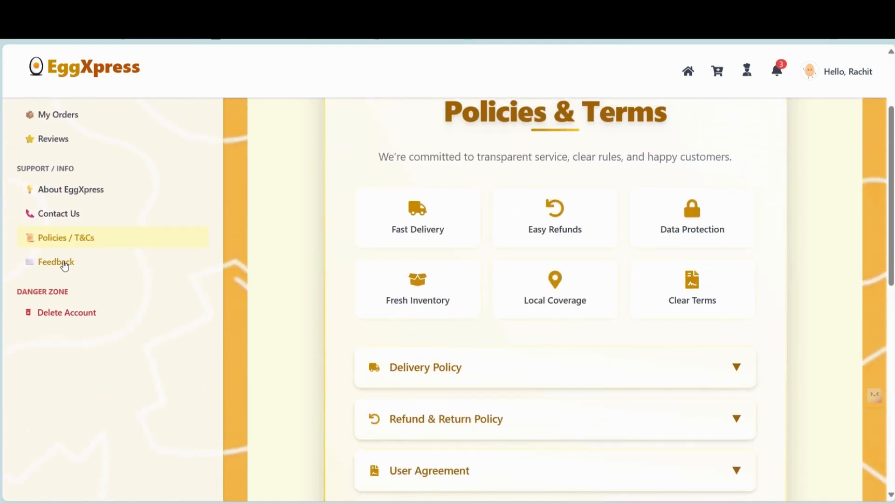
# - View the Feedback form, then bring up the Delete Account confirmation
pyautogui.click(62, 262)
pyautogui.scroll(-2, 374, 212)
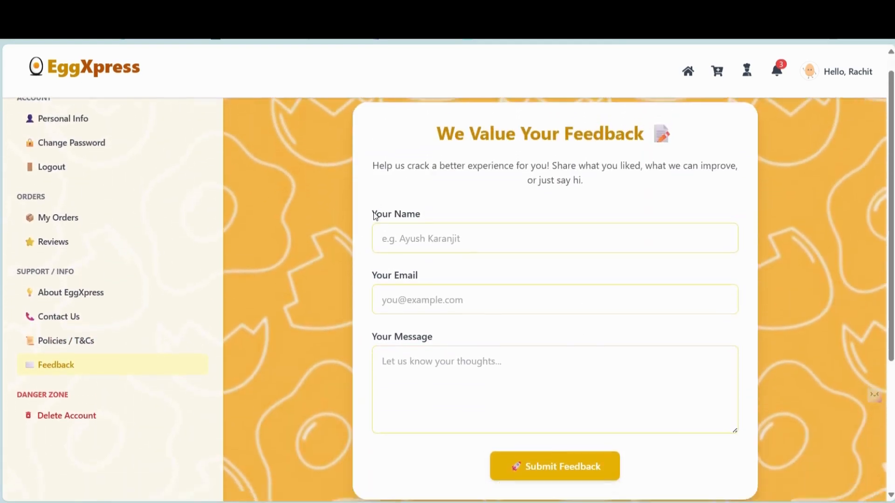
pyautogui.scroll(2, 373, 214)
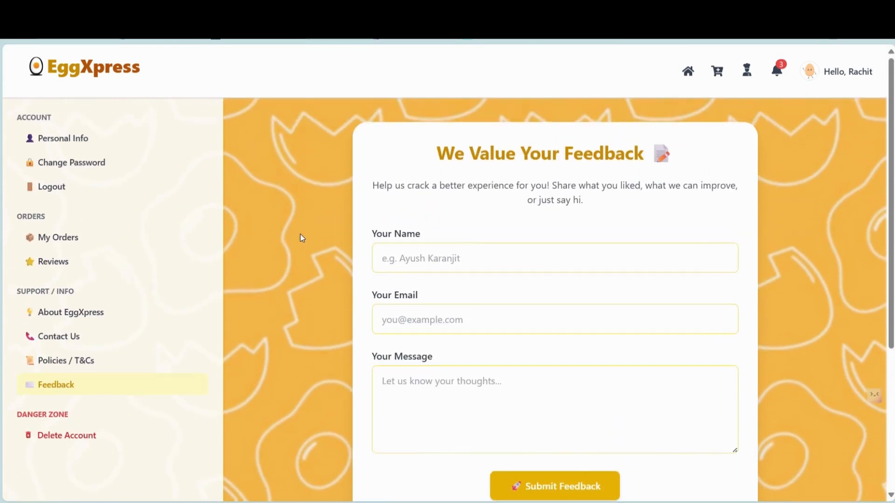
pyautogui.click(65, 447)
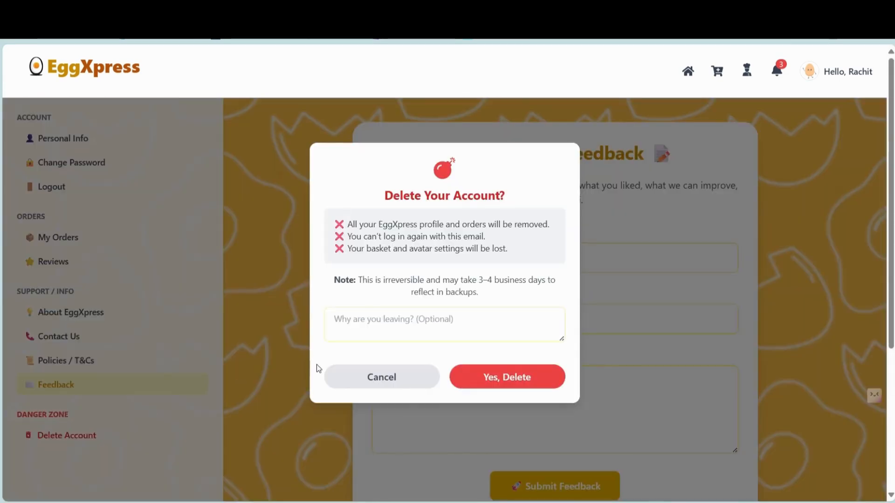
# - Cancel the account deletion, review and close the notifications, and return to the home page
pyautogui.click(404, 375)
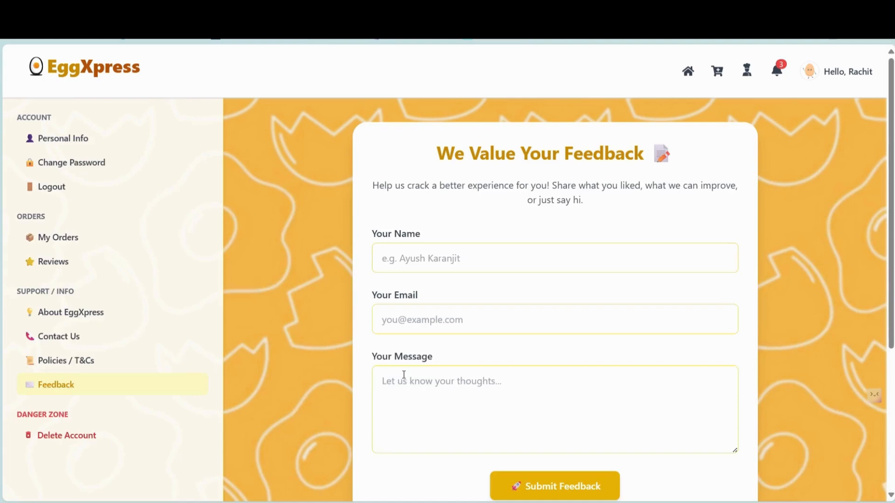
pyautogui.click(780, 71)
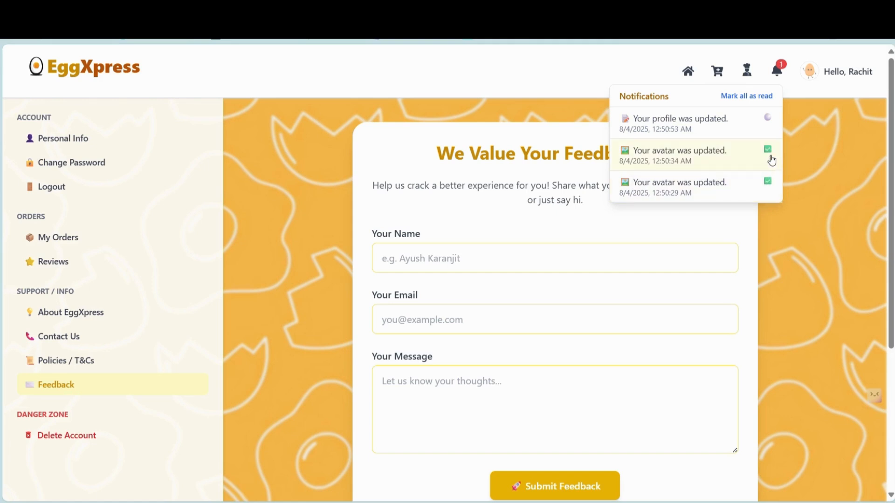
pyautogui.click(822, 143)
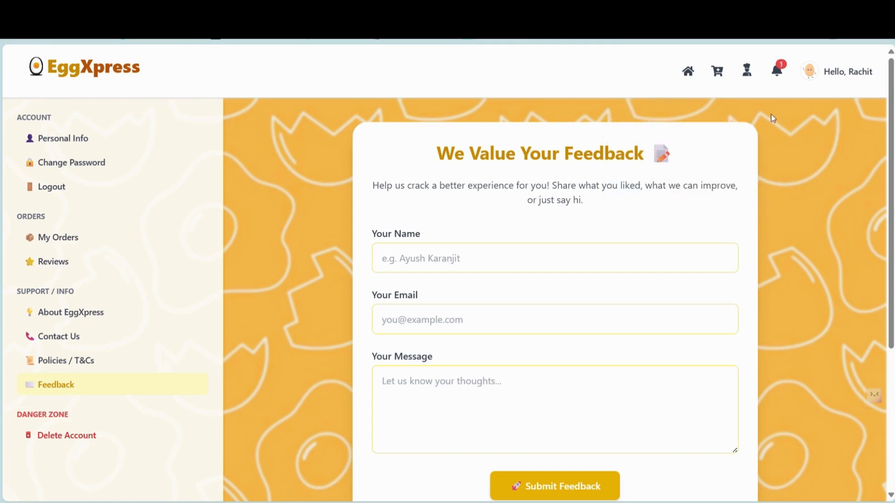
pyautogui.click(689, 71)
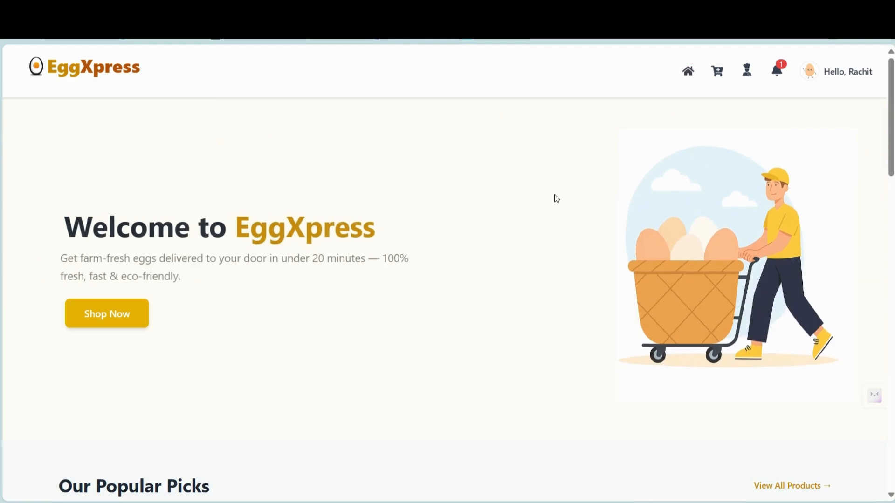
# - Open all products and try the Brown, Quail, Duck and All category filters
pyautogui.scroll(-4, 530, 268)
pyautogui.scroll(-3, 530, 267)
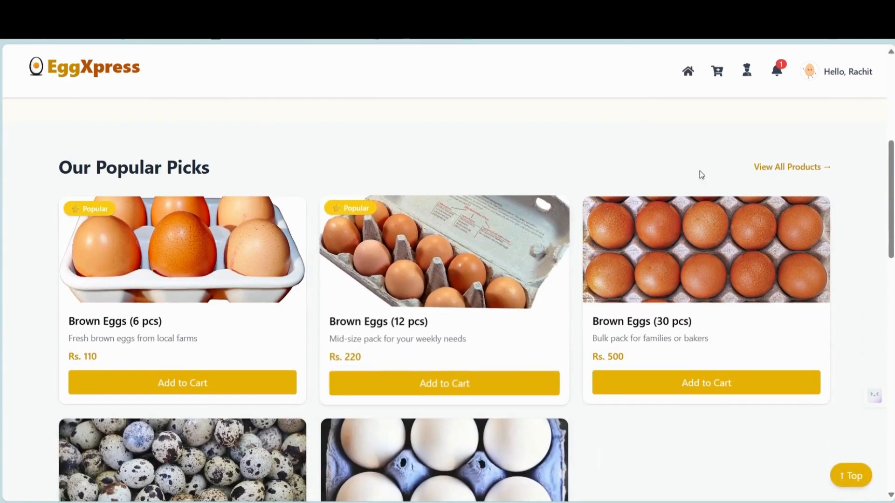
pyautogui.click(782, 169)
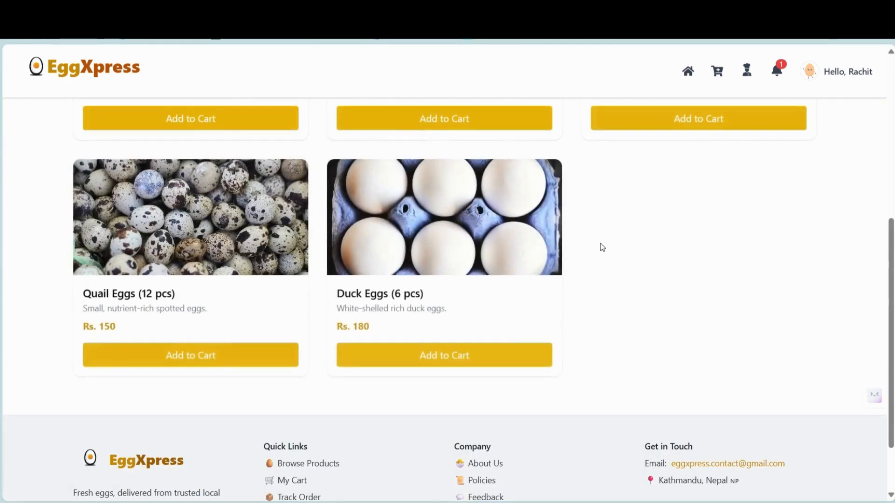
pyautogui.scroll(5, 600, 244)
pyautogui.scroll(2, 605, 248)
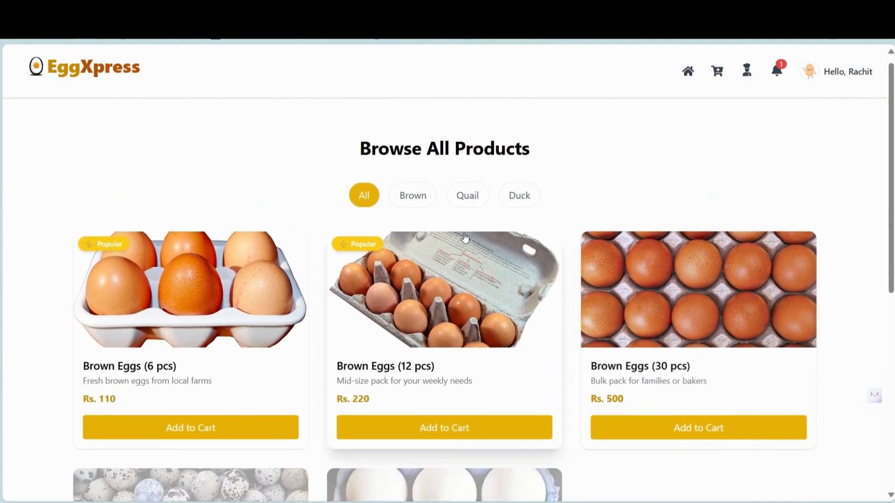
pyautogui.click(401, 202)
pyautogui.click(473, 204)
pyautogui.click(513, 200)
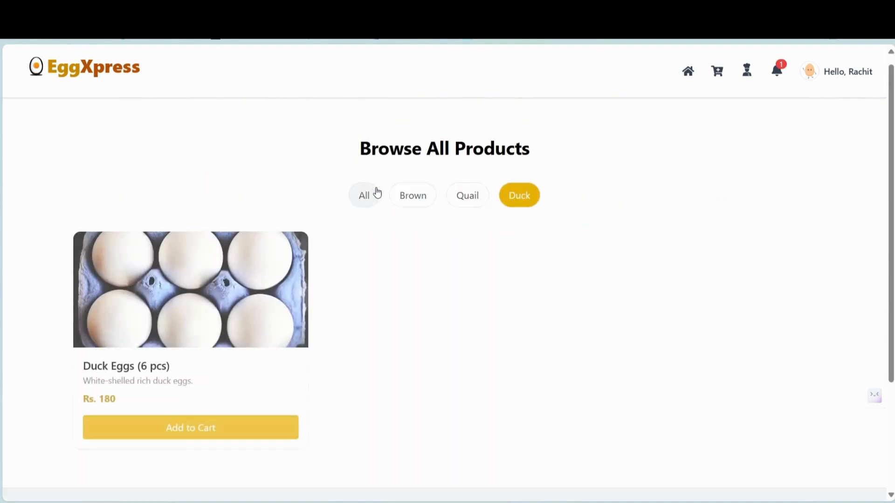
pyautogui.click(373, 192)
# - Add Brown Eggs (30 pcs) at Rs. 500 to the cart and open the cart
pyautogui.scroll(-3, 400, 305)
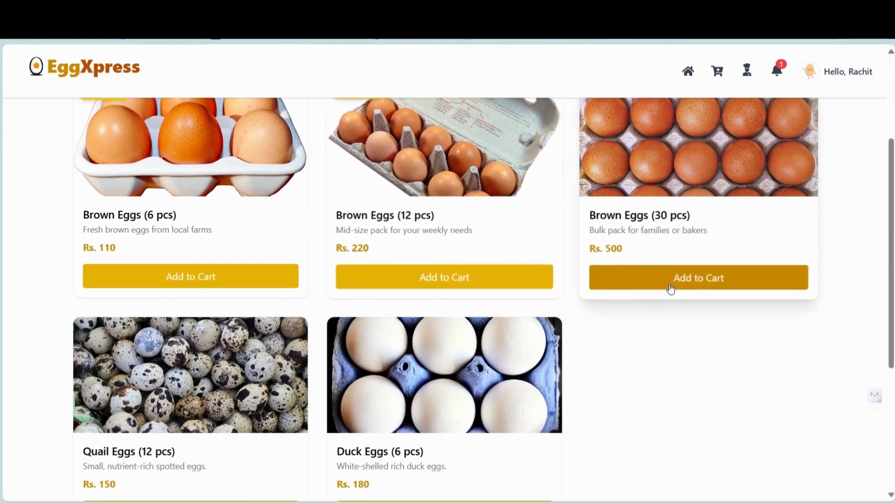
pyautogui.click(670, 288)
pyautogui.scroll(3, 671, 290)
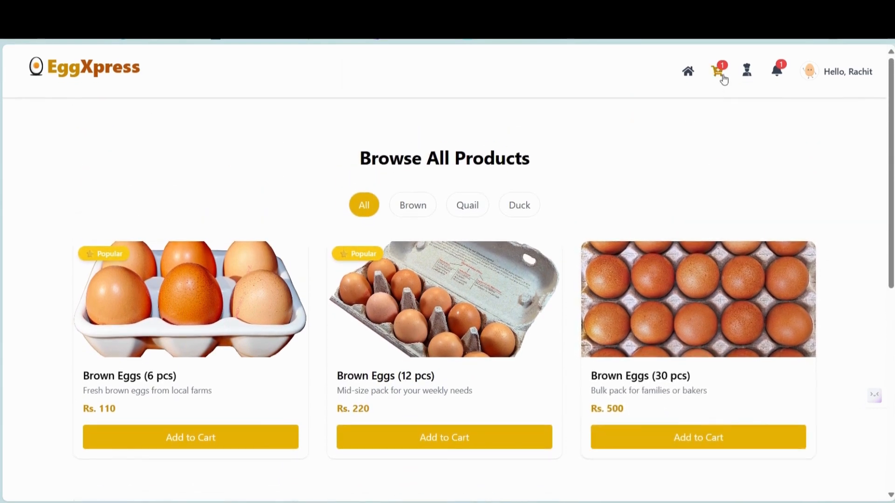
pyautogui.click(723, 78)
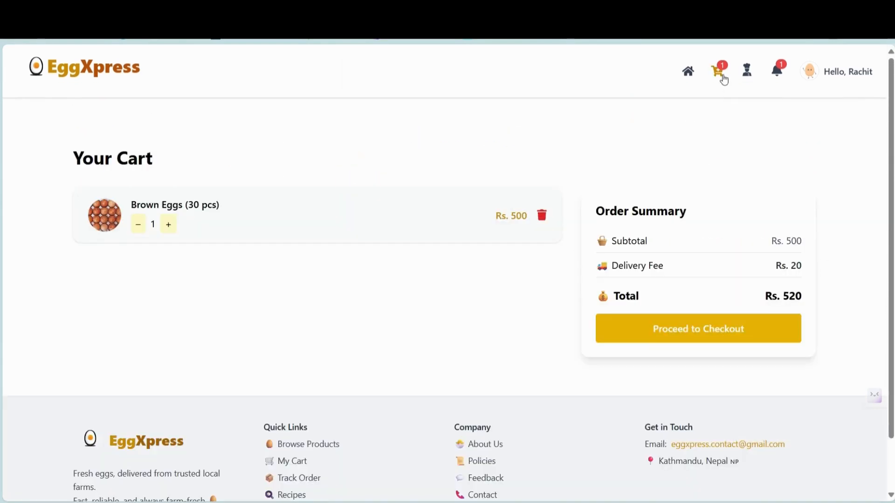
# - Proceed to checkout and fill in the customer's full name, e-mail and phone number
pyautogui.click(704, 338)
pyautogui.click(379, 205)
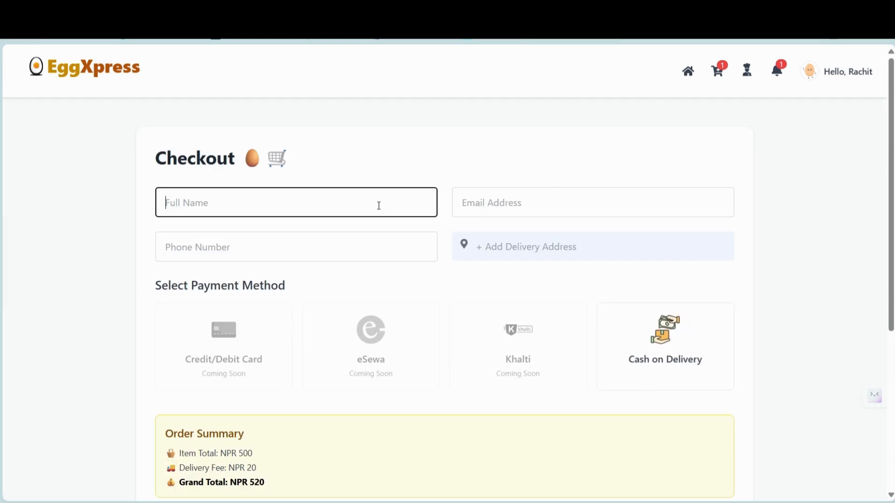
pyautogui.write('Rachit')
pyautogui.press('Tab')
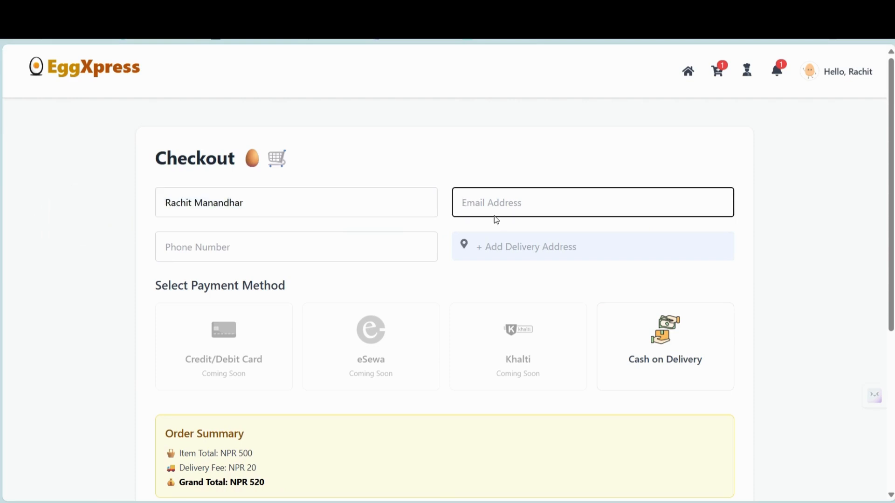
pyautogui.write('ra')
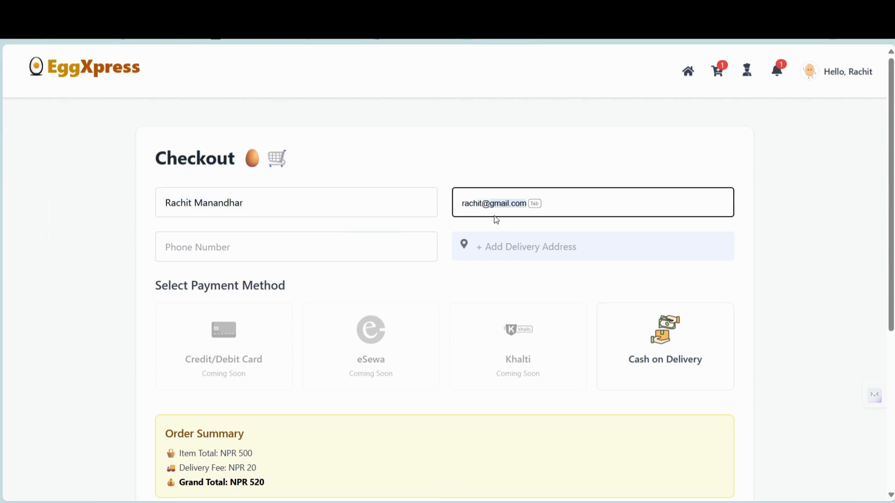
pyautogui.write('chit@')
pyautogui.press('Tab')
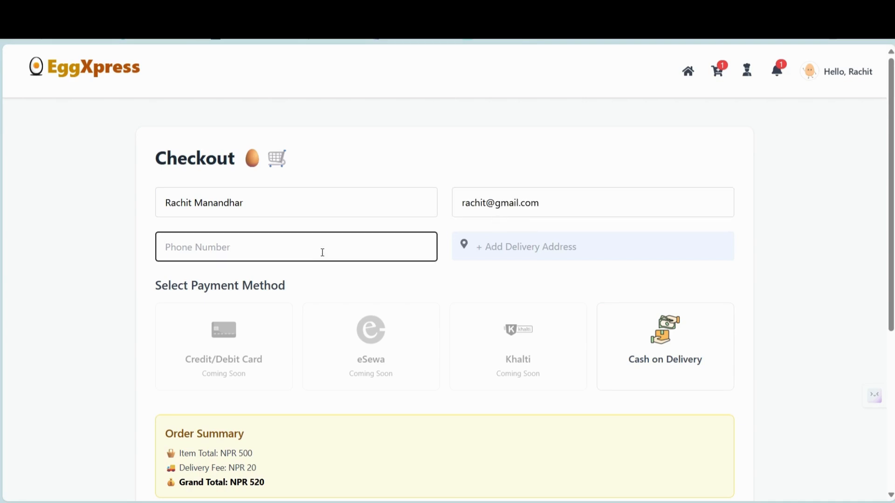
pyautogui.click(248, 339)
# - Add and save a Kalikashthan, Kathmandu delivery address, with Cash on Delivery as payment
pyautogui.click(541, 254)
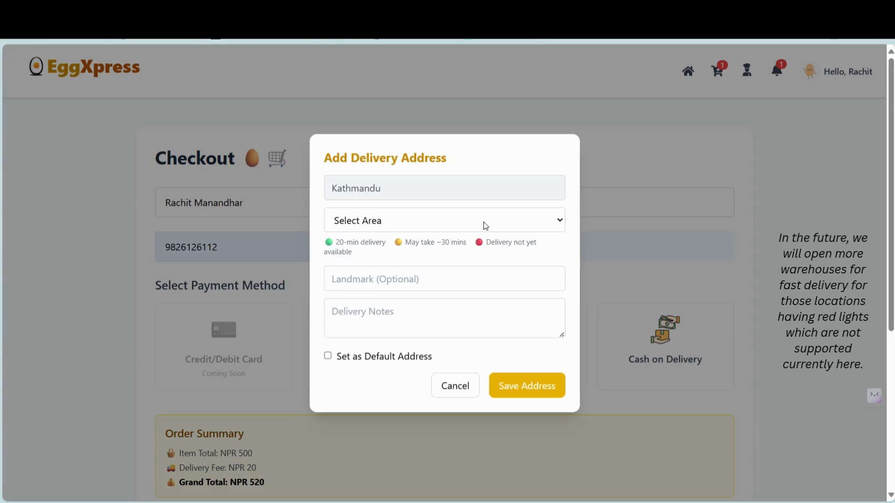
pyautogui.click(394, 337)
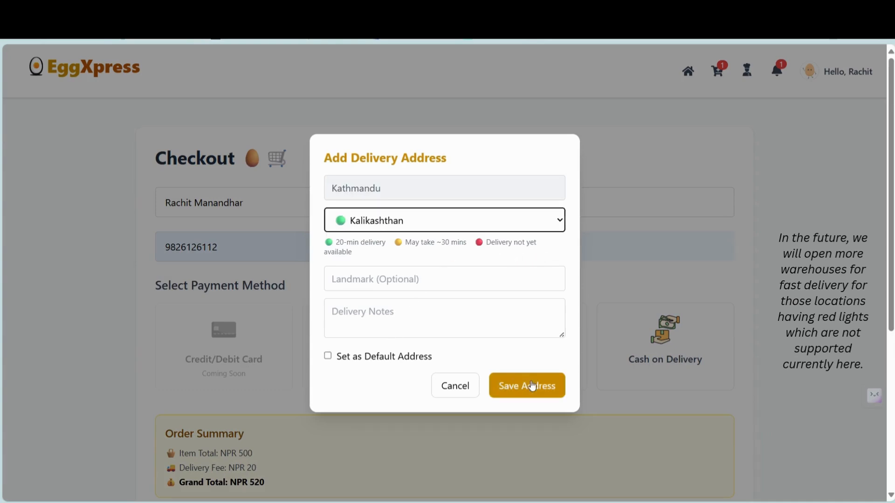
pyautogui.click(525, 385)
pyautogui.scroll(-1, 625, 348)
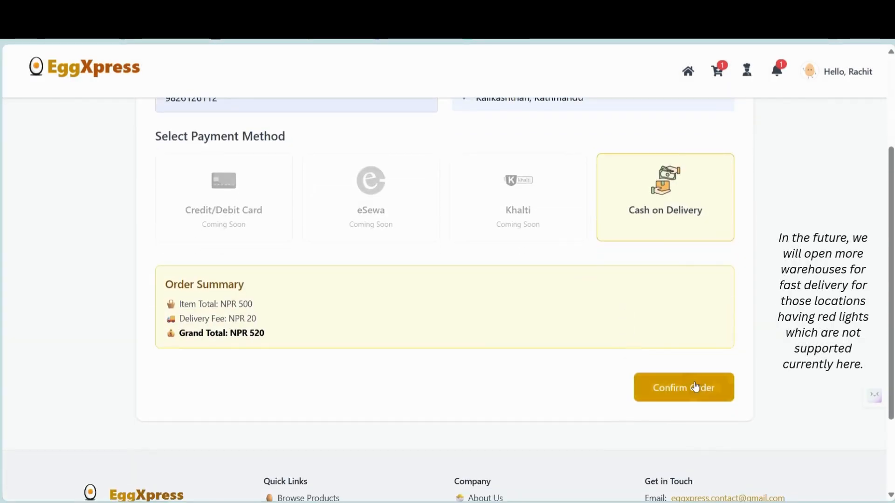
# - Confirm the checkout and place the NPR 520 Brown Eggs order
pyautogui.click(696, 387)
pyautogui.click(554, 332)
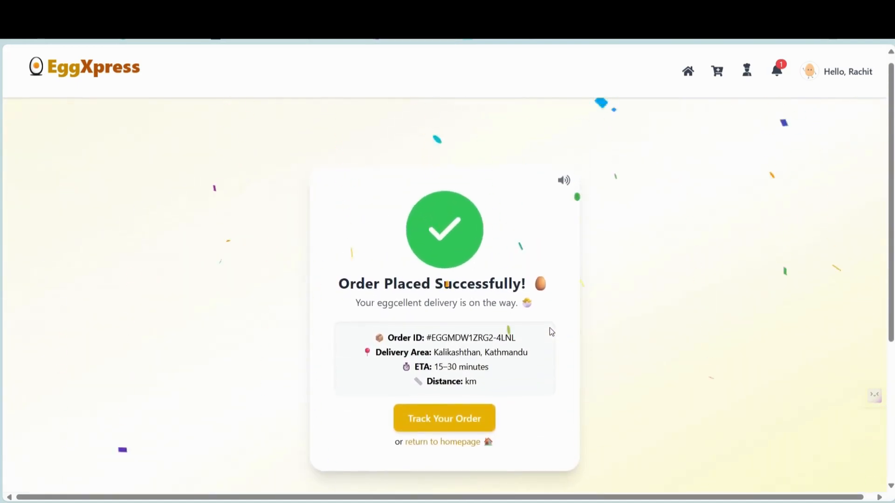
pyautogui.scroll(-1, 549, 328)
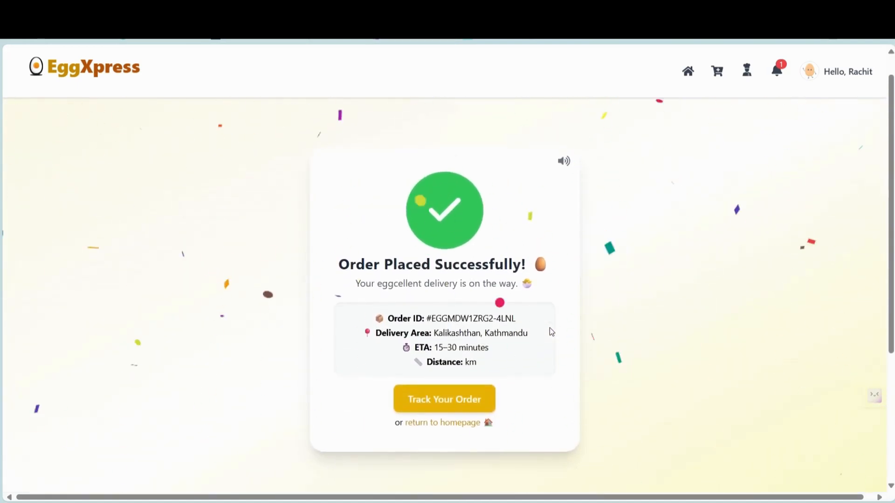
# - Track the new order and check it is listed In Process under My Orders
pyautogui.click(463, 402)
pyautogui.scroll(1, 463, 402)
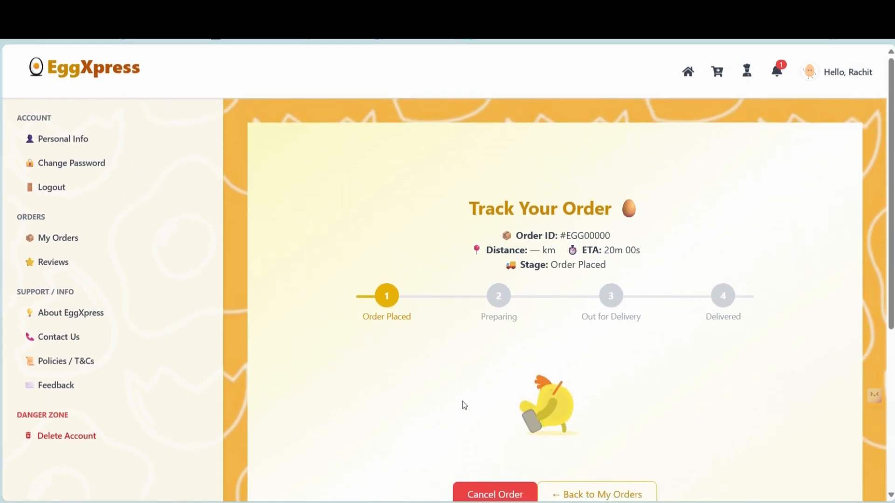
pyautogui.scroll(-5, 463, 402)
pyautogui.scroll(5, 463, 402)
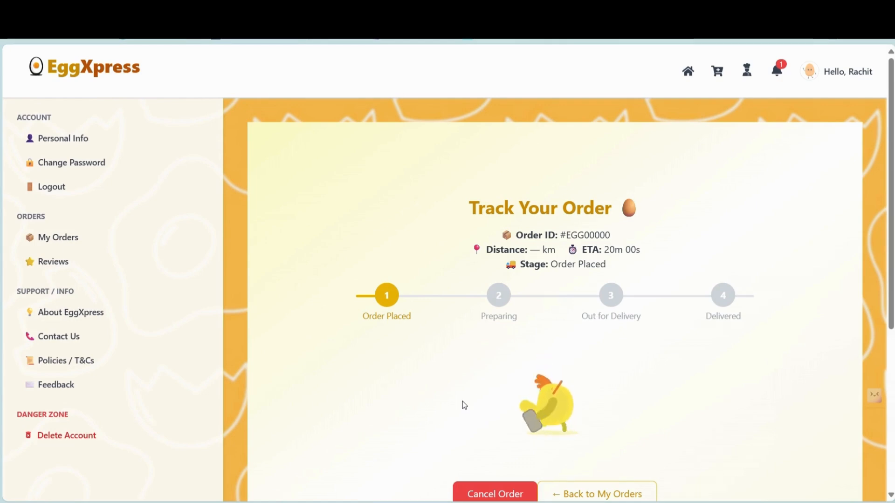
pyautogui.click(67, 238)
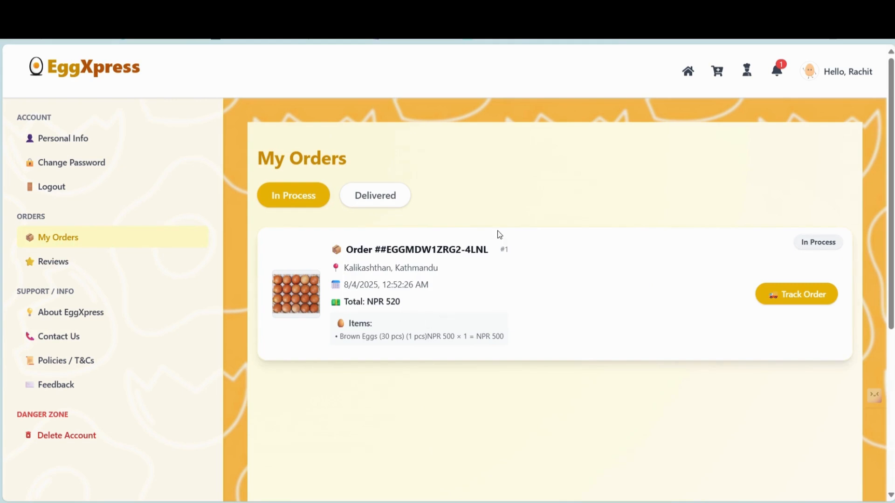
pyautogui.click(385, 198)
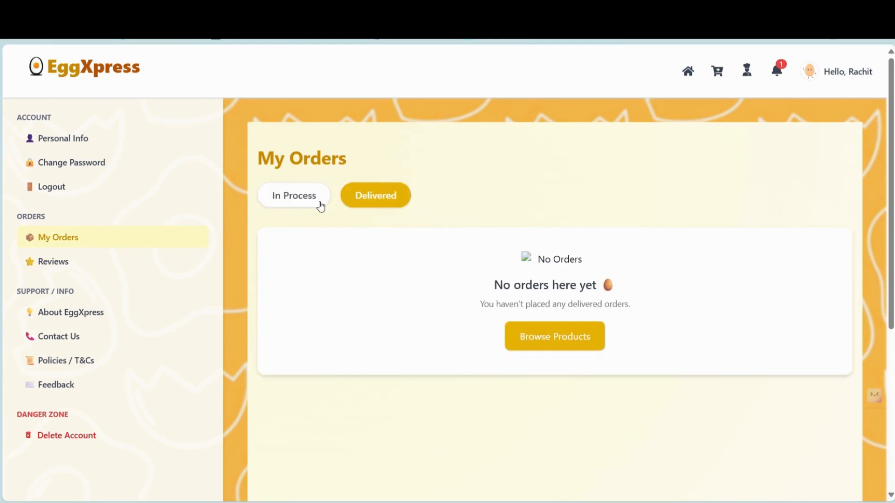
pyautogui.click(321, 207)
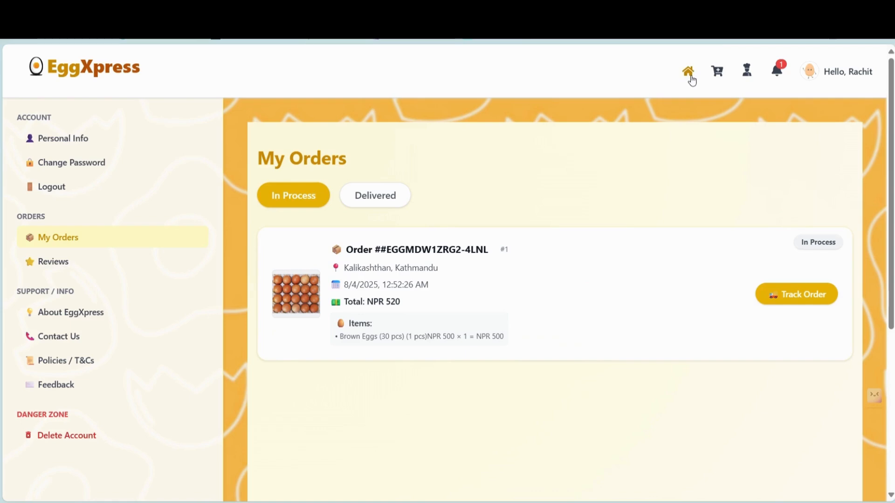
# - Return to the home page and log out of the customer account
pyautogui.click(689, 72)
pyautogui.click(859, 73)
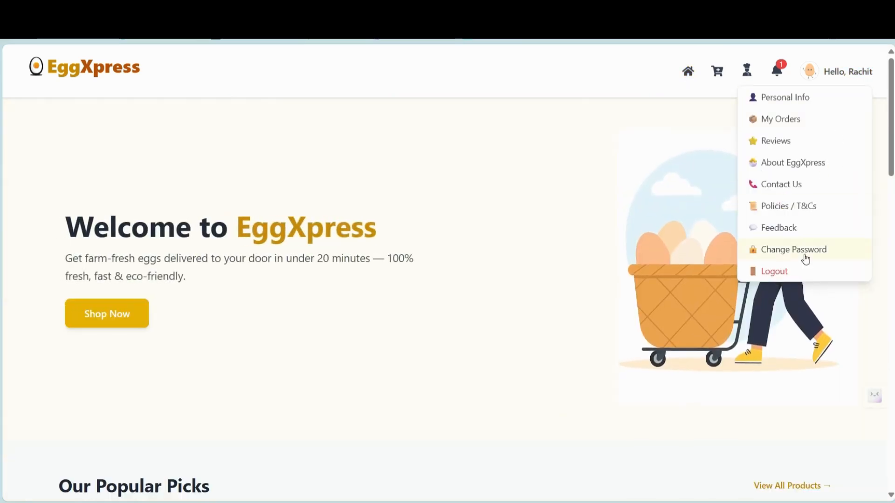
pyautogui.click(800, 269)
# - Enter the admin account's email and password and log in to the admin dashboard
pyautogui.click(392, 266)
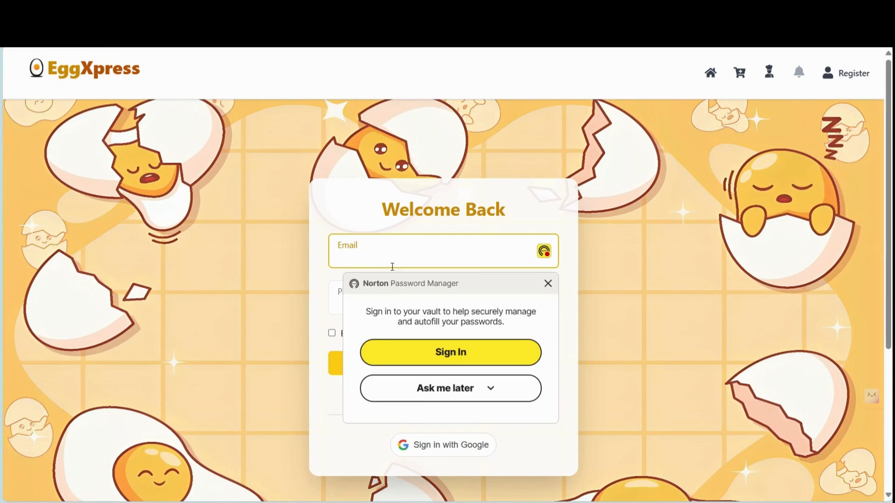
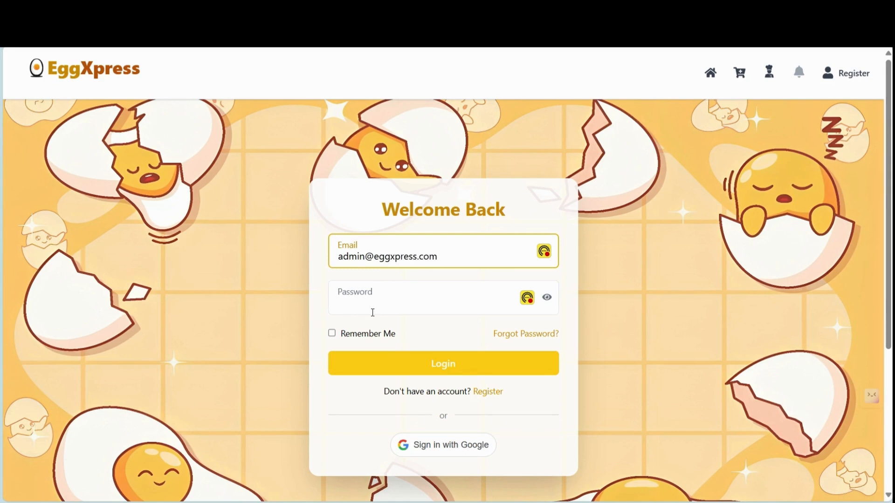
pyautogui.click(372, 313)
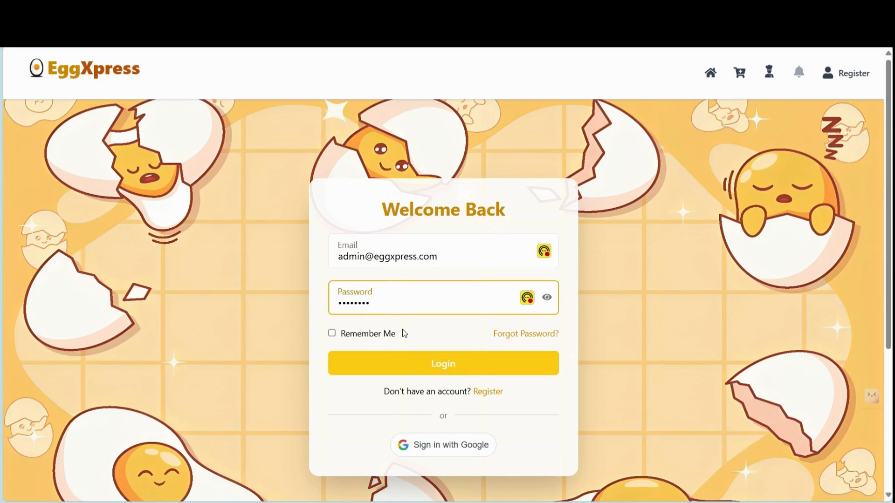
pyautogui.click(427, 369)
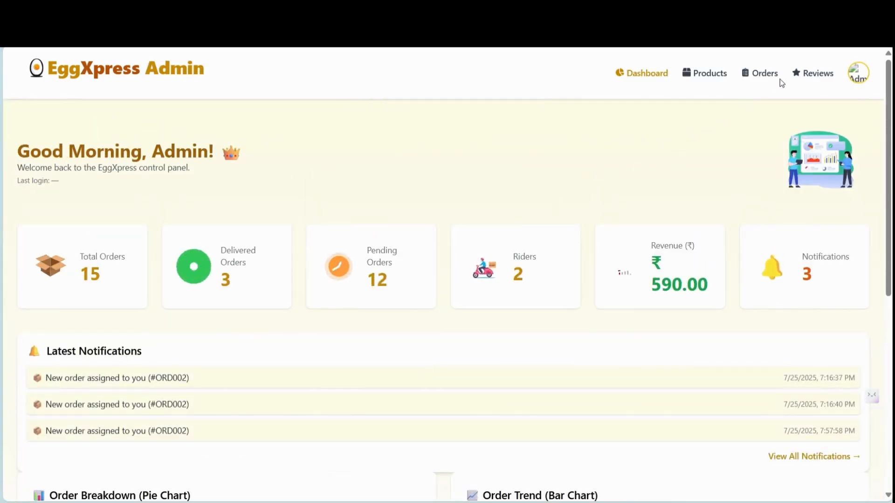
# - Mark the last ₹520 order Delivered in the admin Orders list and return to the overview
pyautogui.click(765, 76)
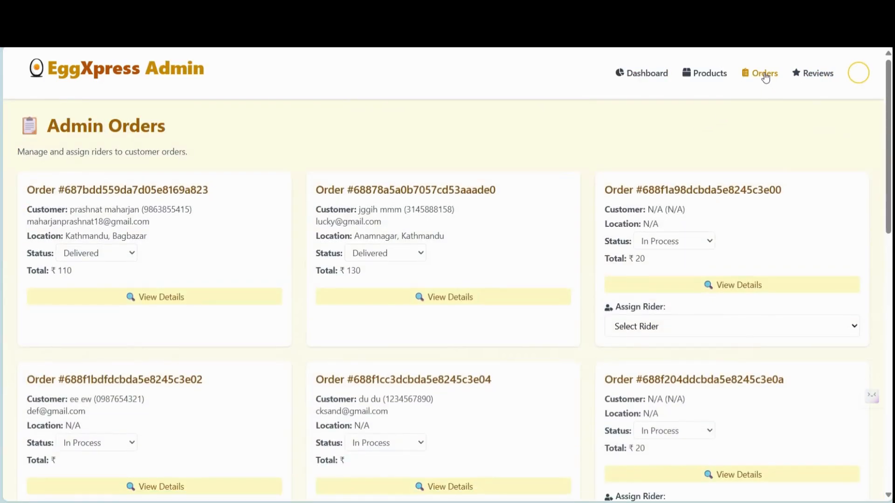
pyautogui.scroll(-10, 570, 320)
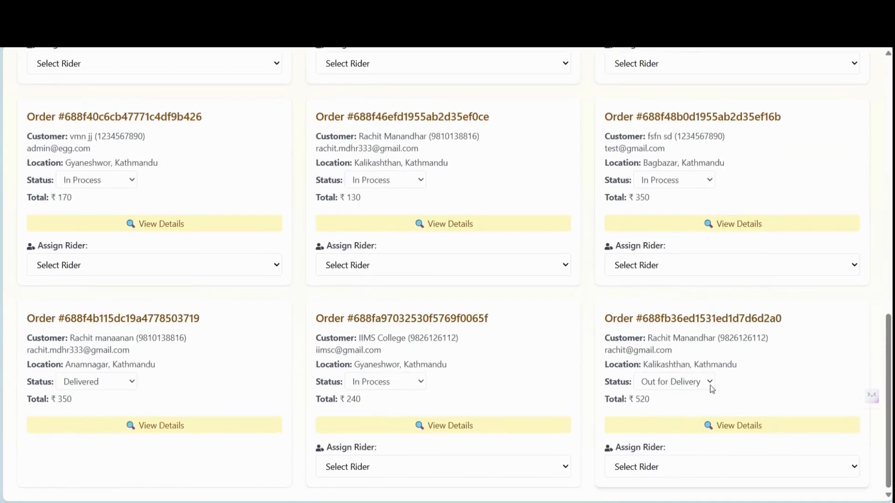
pyautogui.click(678, 438)
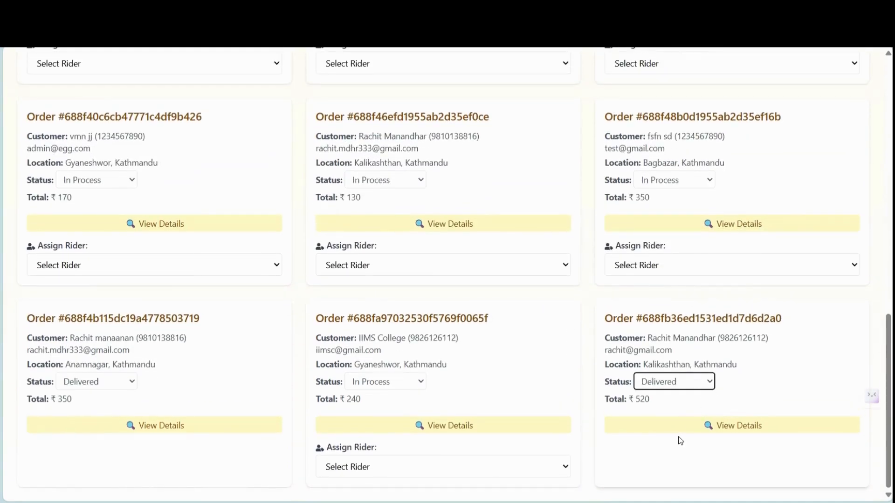
pyautogui.scroll(3, 678, 437)
pyautogui.scroll(9, 678, 438)
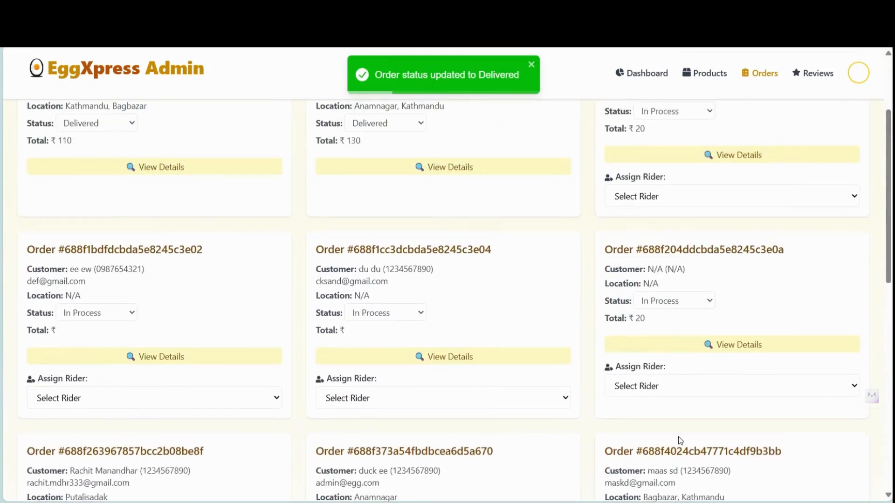
pyautogui.click(646, 77)
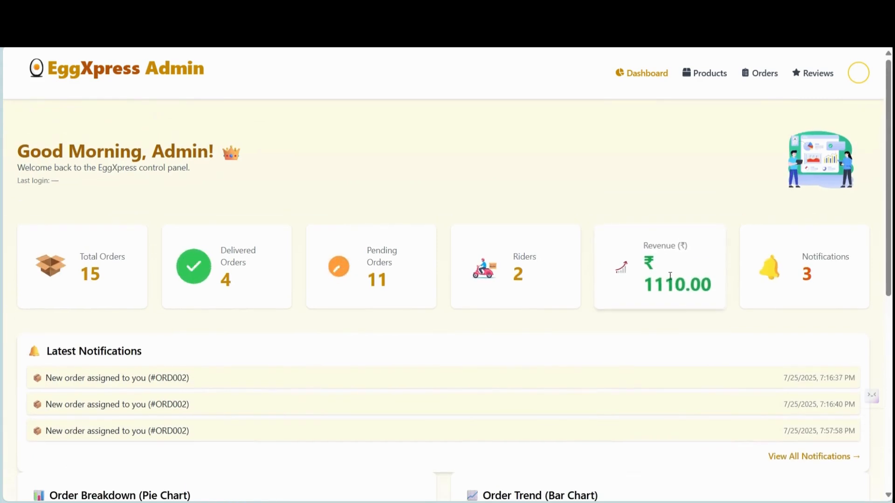
# - Look over the dashboard charts, then log out from the admin account menu
pyautogui.scroll(-3, 635, 342)
pyautogui.scroll(-5, 636, 344)
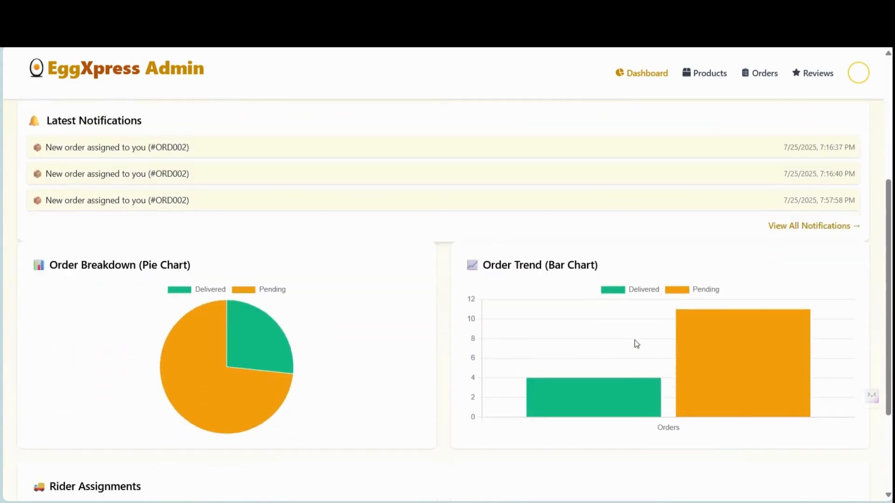
pyautogui.scroll(3, 637, 344)
pyautogui.scroll(5, 635, 344)
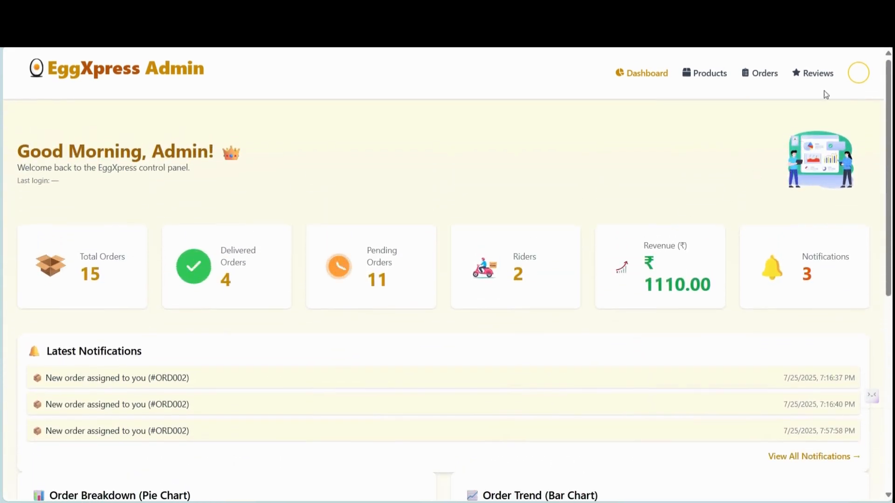
pyautogui.click(858, 73)
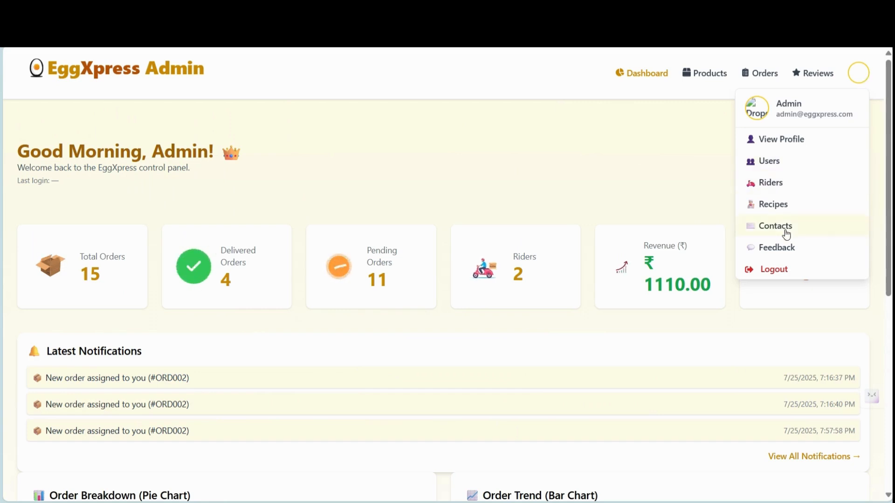
pyautogui.click(786, 271)
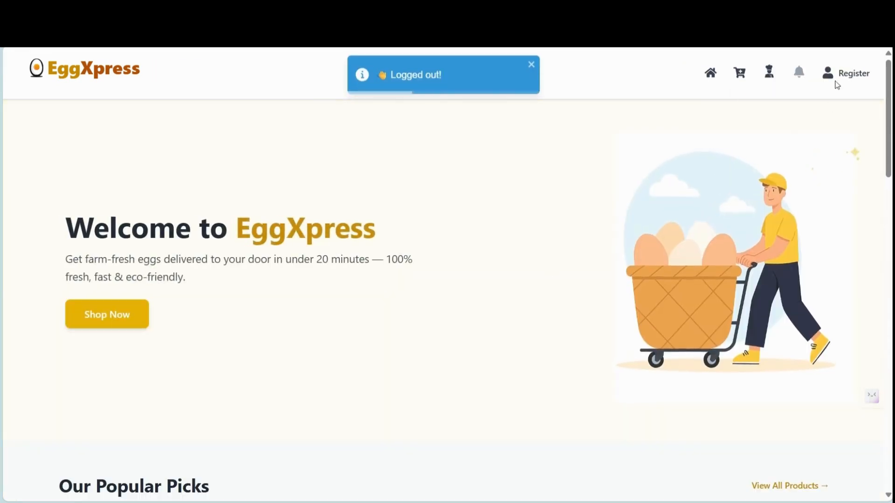
# - Reach the login form via Create Account and sign in with the customer's email and password
pyautogui.click(837, 79)
pyautogui.click(809, 106)
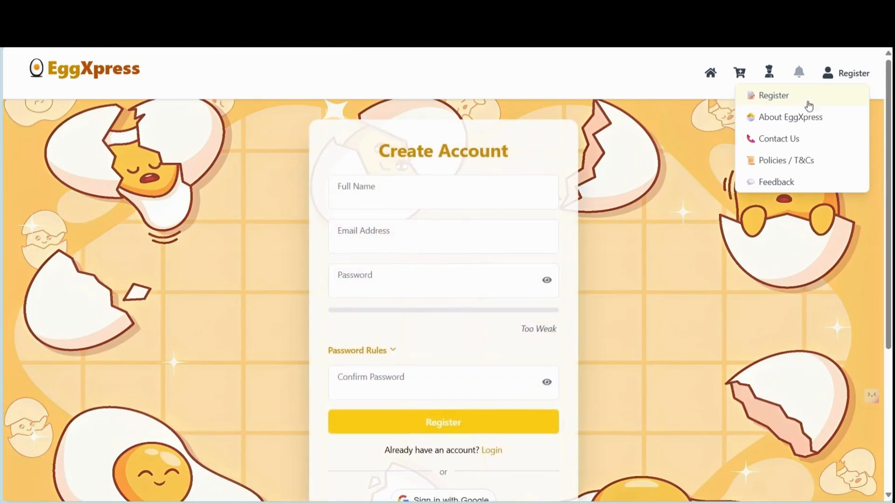
pyautogui.click(491, 452)
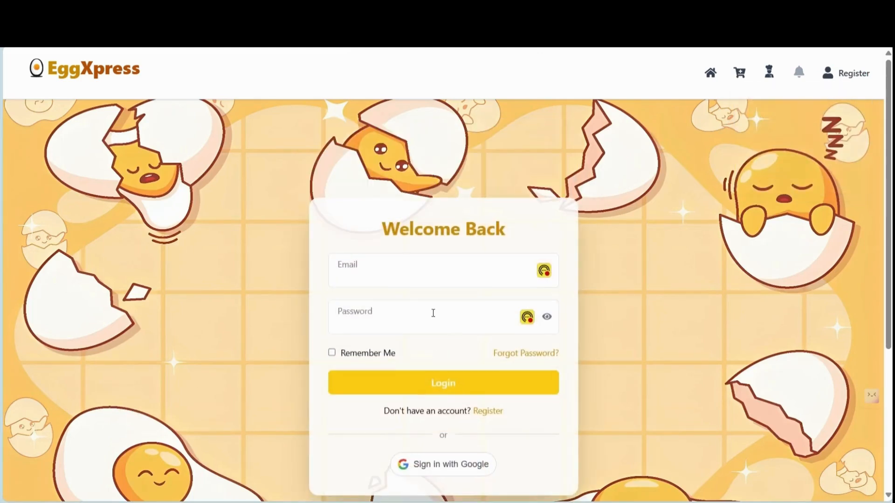
pyautogui.click(418, 265)
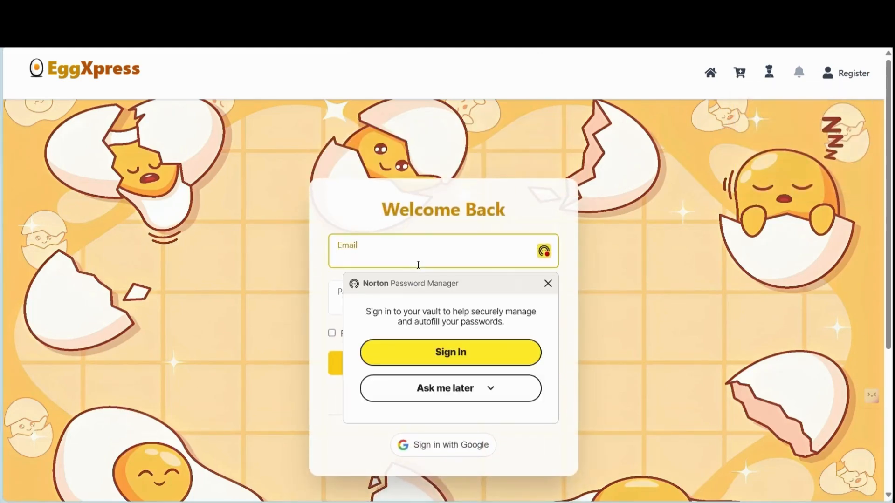
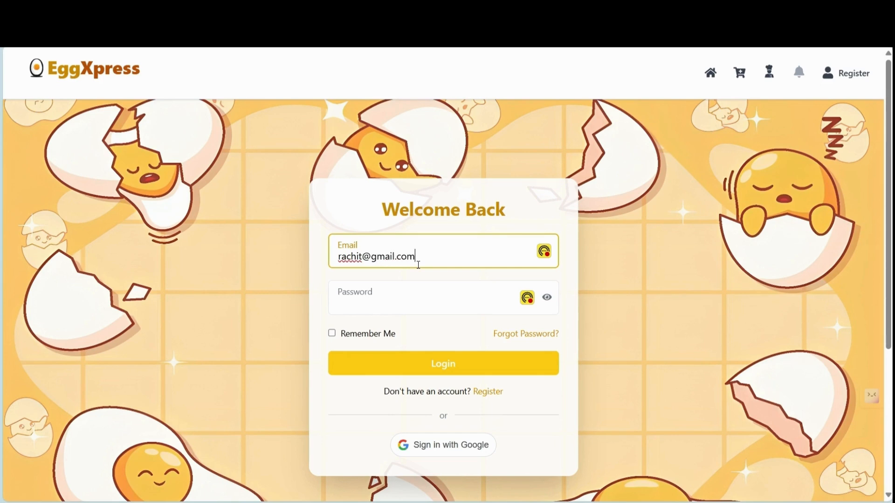
pyautogui.click(385, 311)
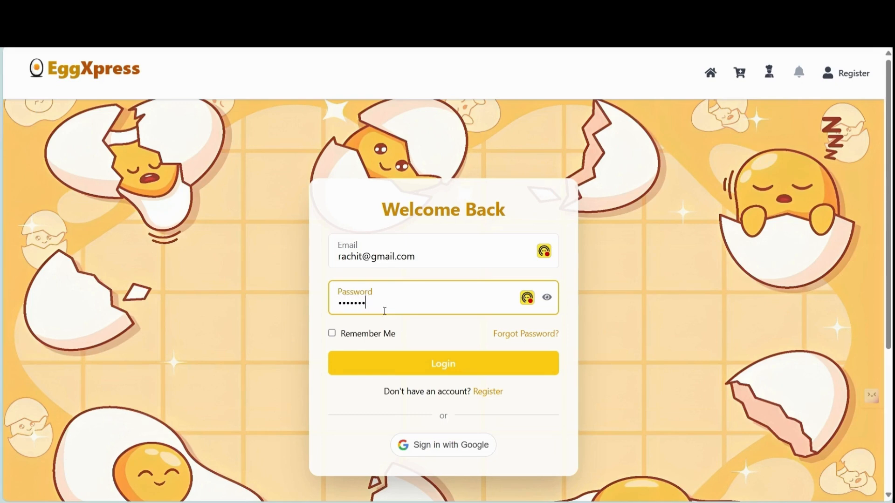
pyautogui.press('Return')
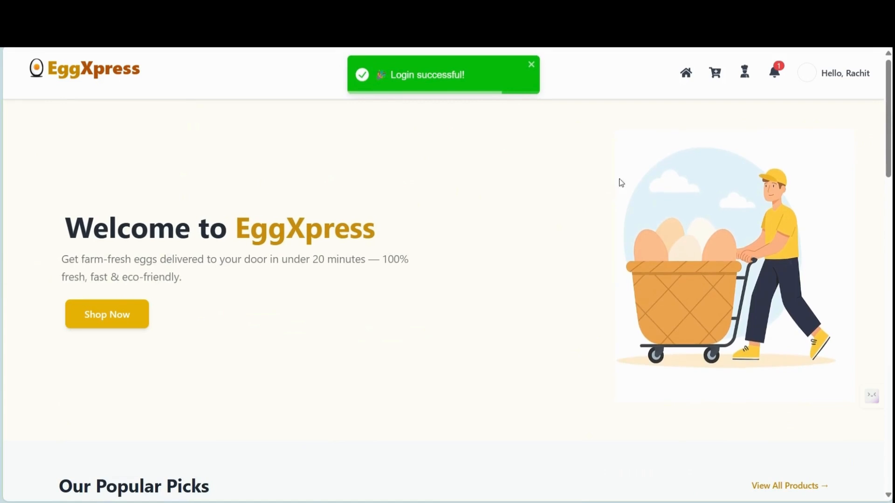
# - Open a review for the delivered Brown Eggs (30 pcs) order in My Orders and give four stars
pyautogui.click(818, 78)
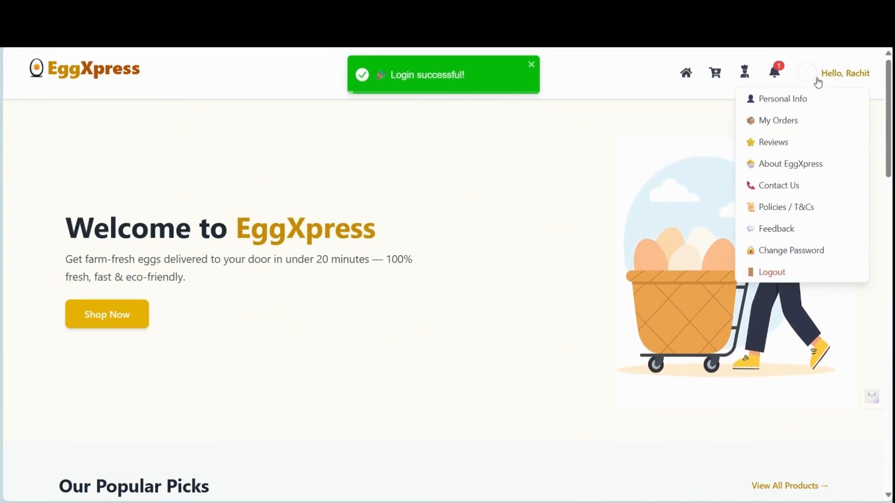
pyautogui.click(794, 123)
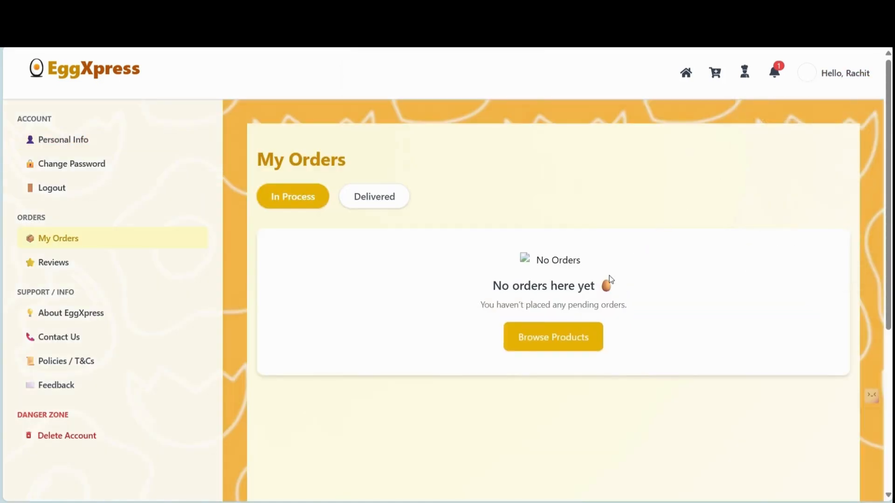
pyautogui.click(394, 203)
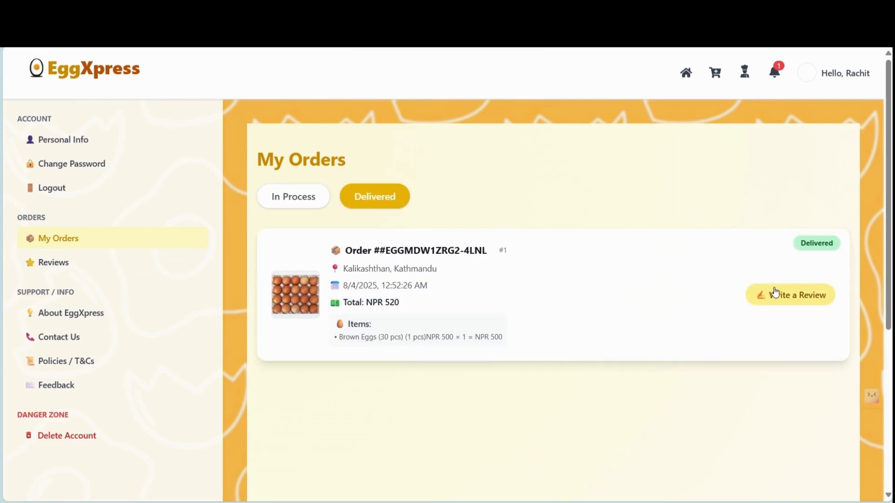
pyautogui.click(792, 295)
pyautogui.click(570, 316)
# - Enter the review text 'perfect quality and timely delivery.' and submit the review
pyautogui.click(525, 360)
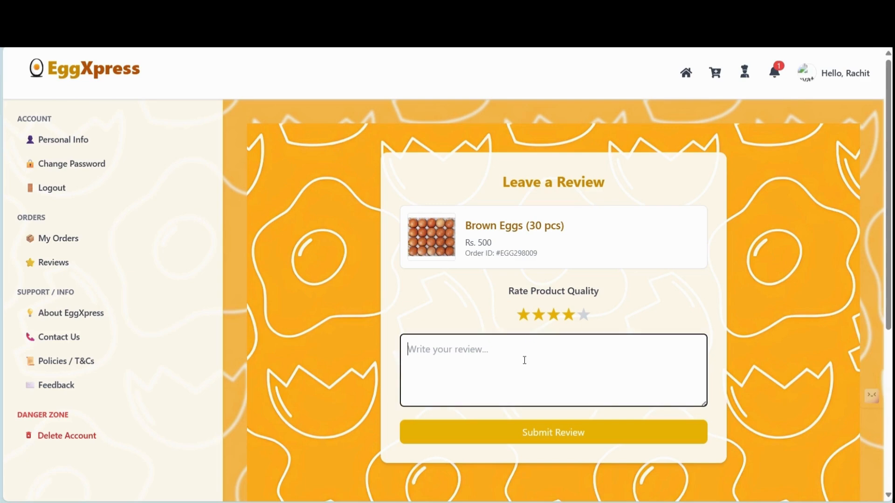
pyautogui.write('perfec')
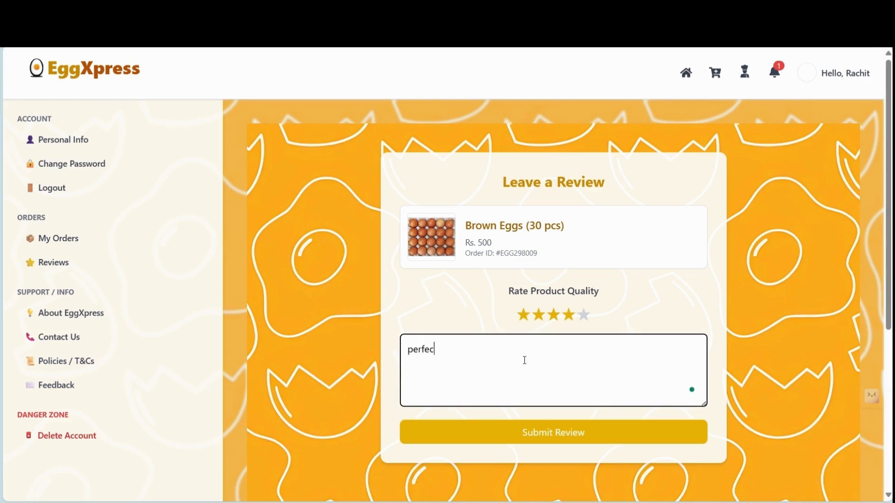
pyautogui.write('t quality and timely delivery.')
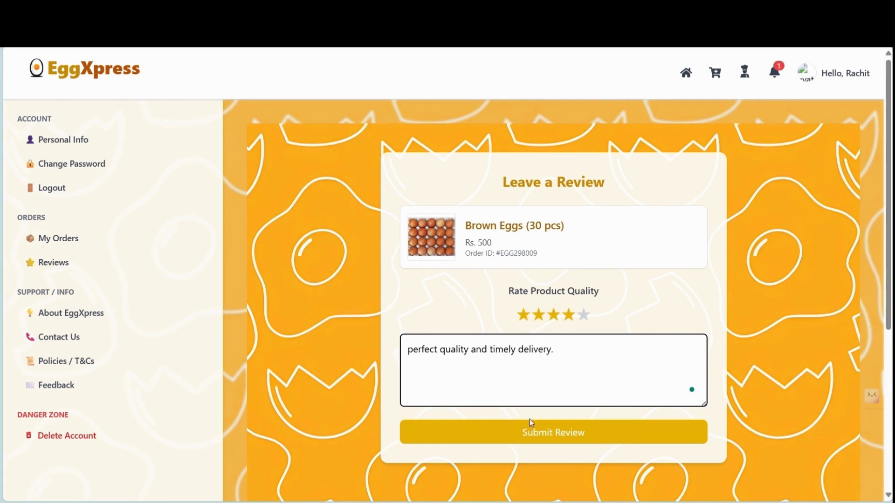
pyautogui.click(557, 442)
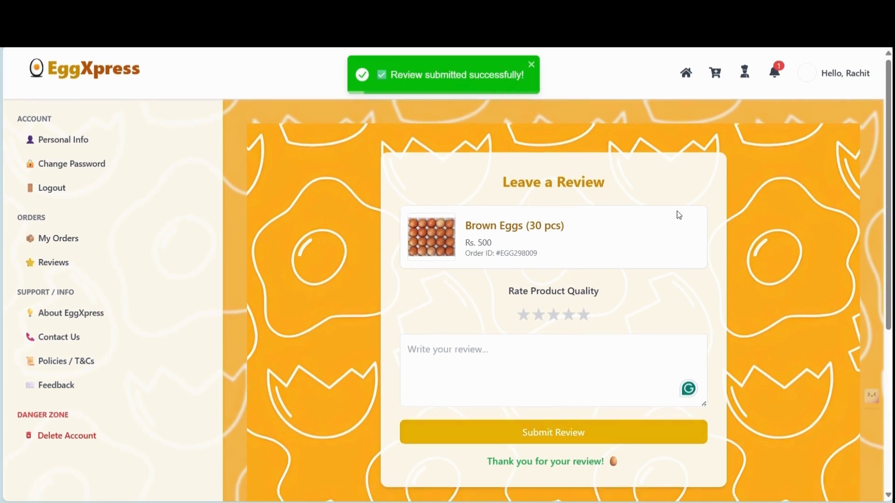
pyautogui.click(819, 80)
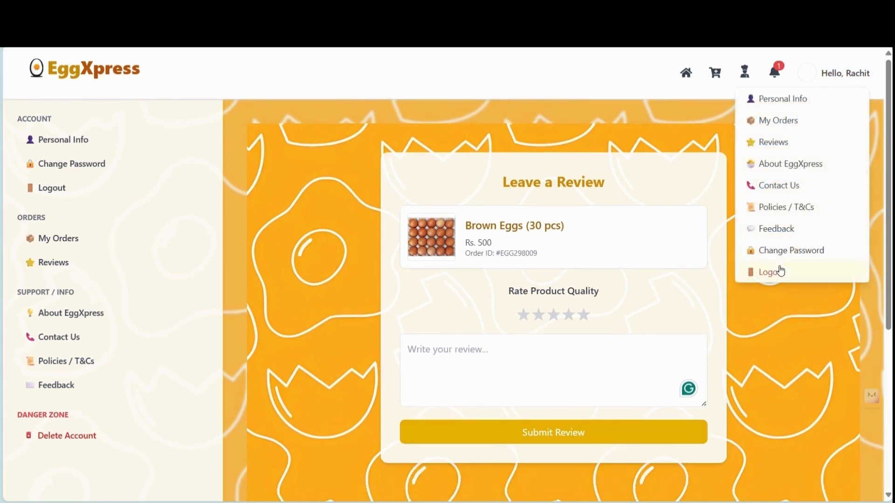
# - Log out of the customer account and log back in with the admin email and password
pyautogui.click(781, 271)
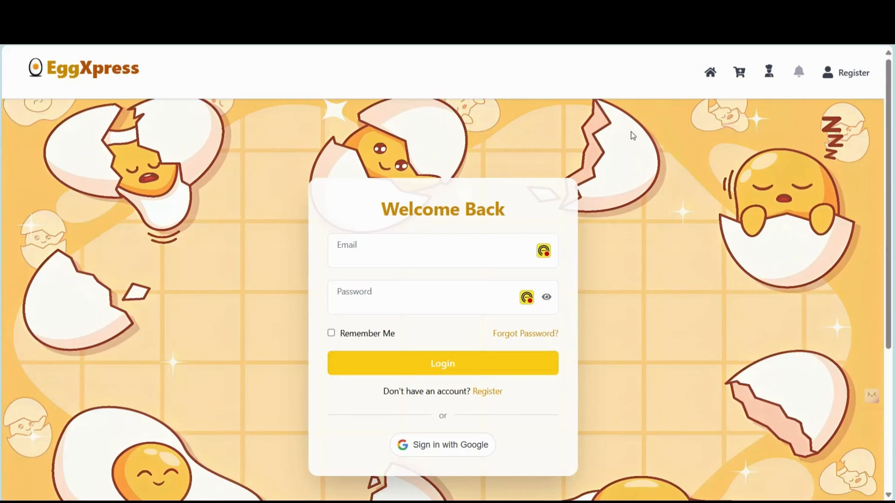
pyautogui.click(466, 264)
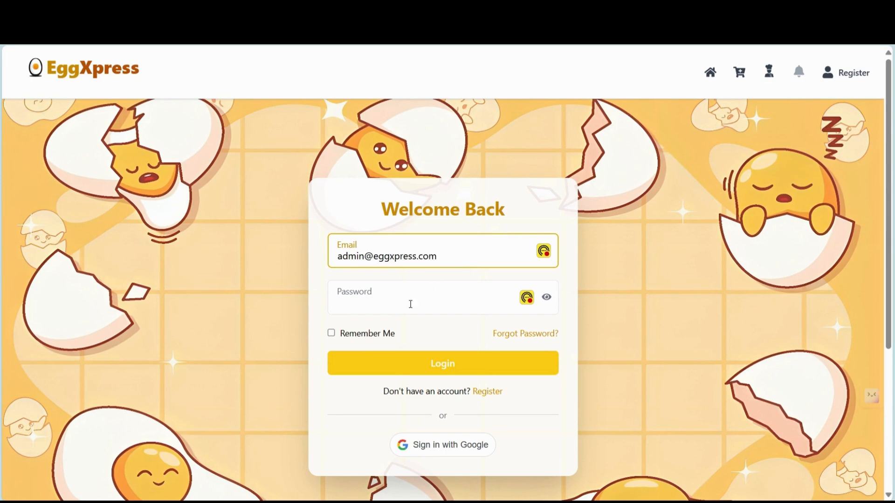
pyautogui.click(404, 308)
pyautogui.write('••••••••')
pyautogui.press('Return')
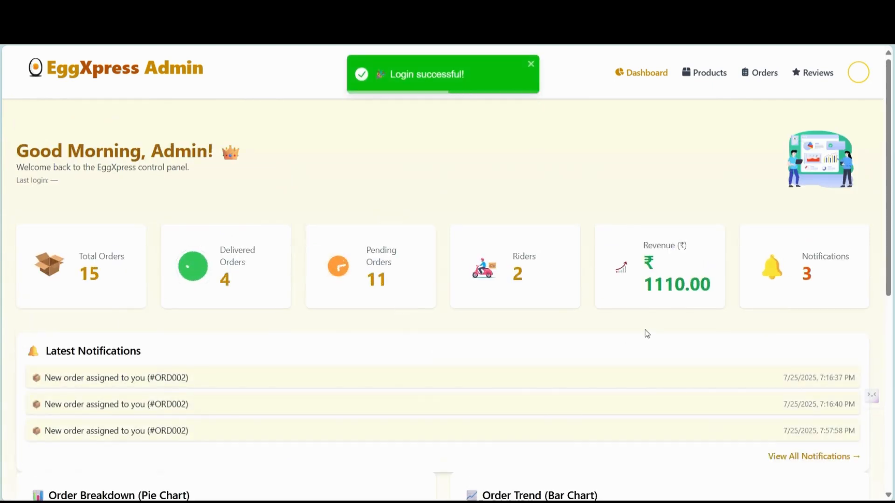
# - Open the admin Reviews page listing the new 4-star 'perfect quality and timely delivery.' review
pyautogui.scroll(-3, 647, 332)
pyautogui.scroll(-3, 648, 333)
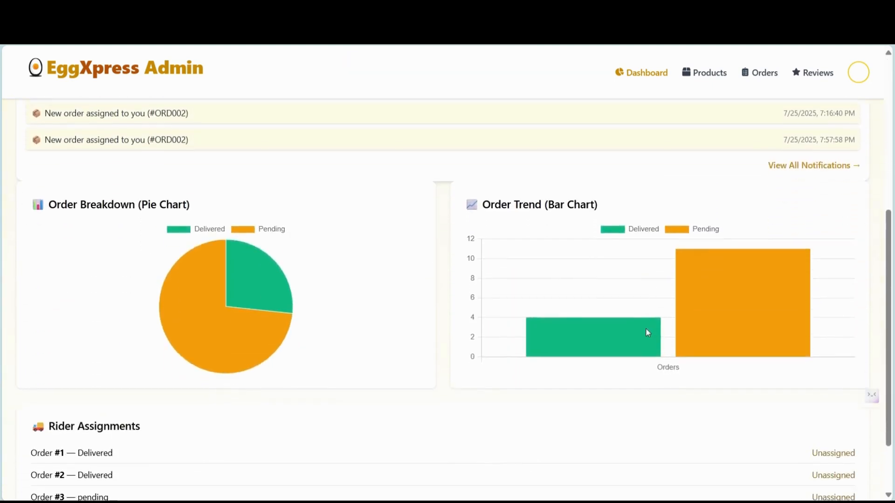
pyautogui.scroll(4, 648, 333)
pyautogui.scroll(2, 648, 333)
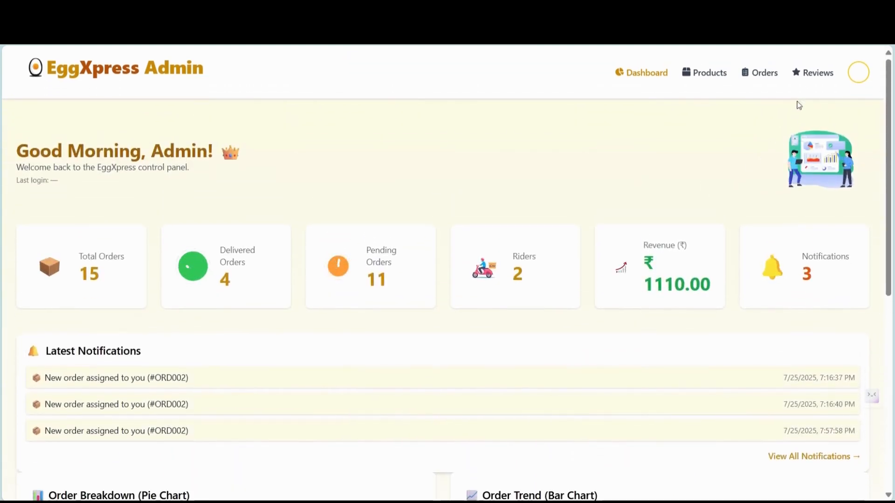
pyautogui.click(814, 76)
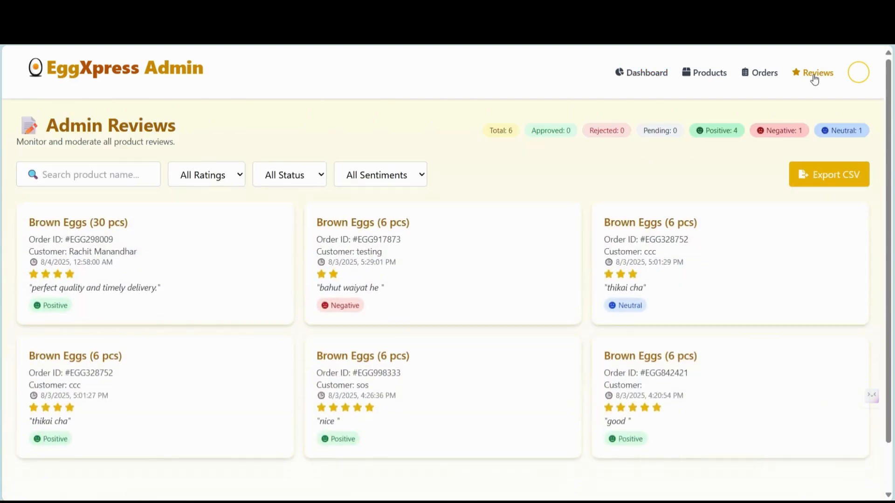